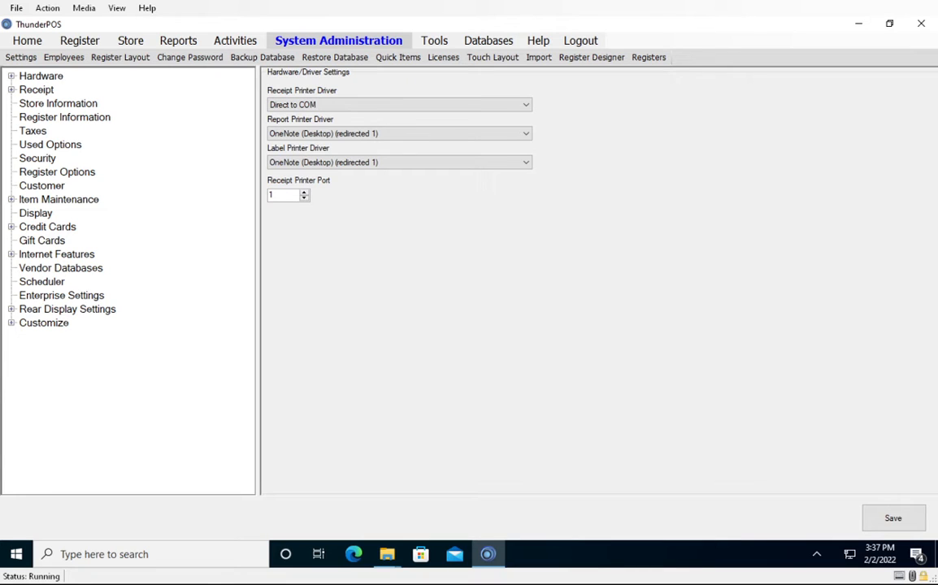
In the customer settings, start a new discount level described as First Responder.
left_click(42, 186)
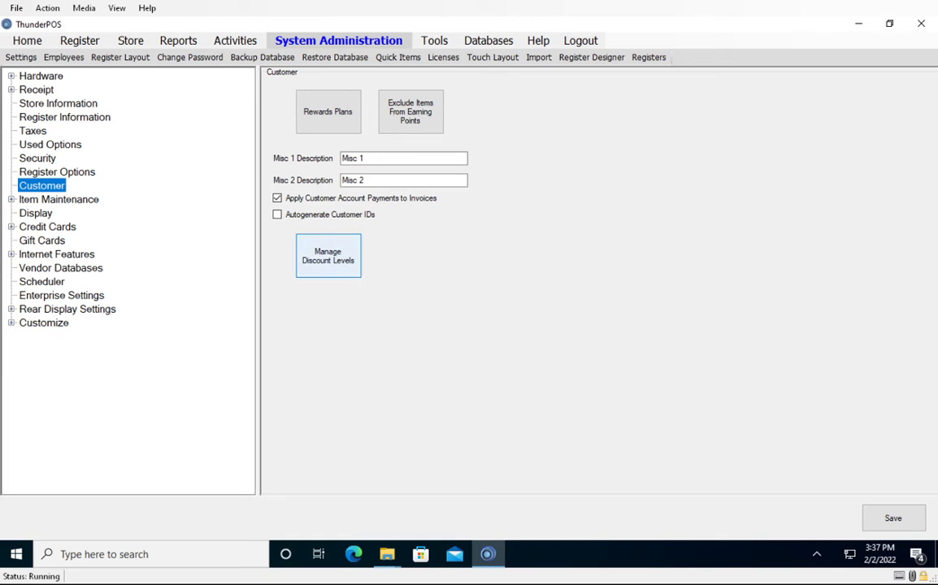
left_click(328, 255)
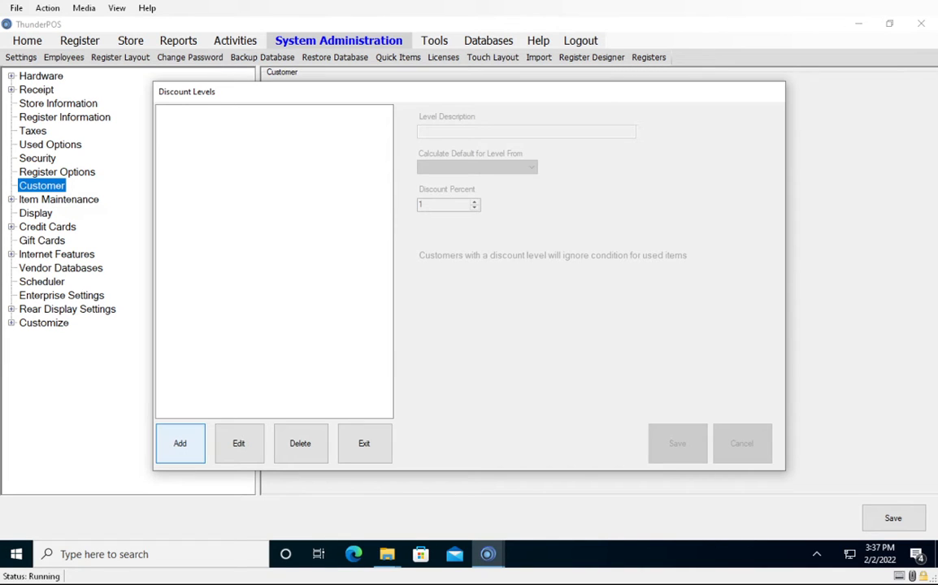
left_click(179, 443)
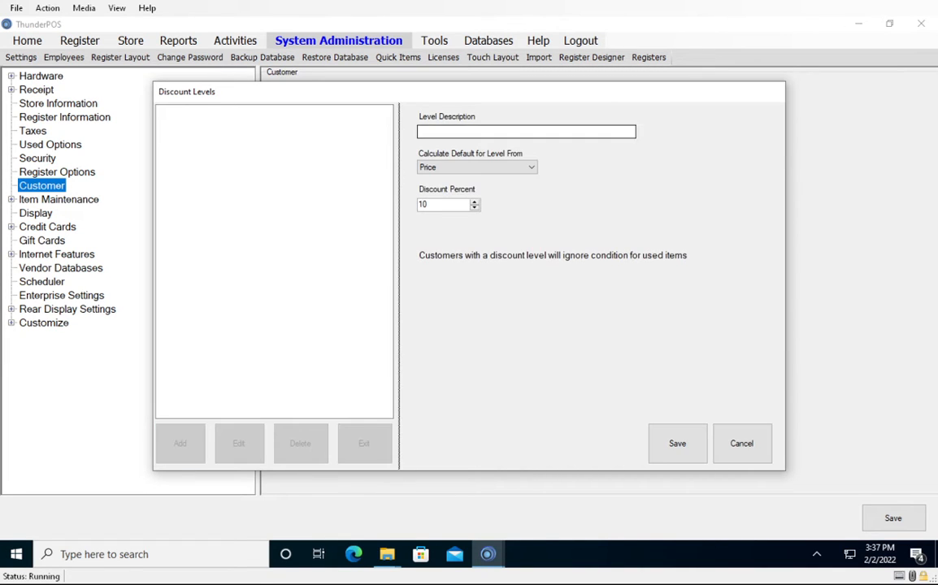
left_click(504, 132)
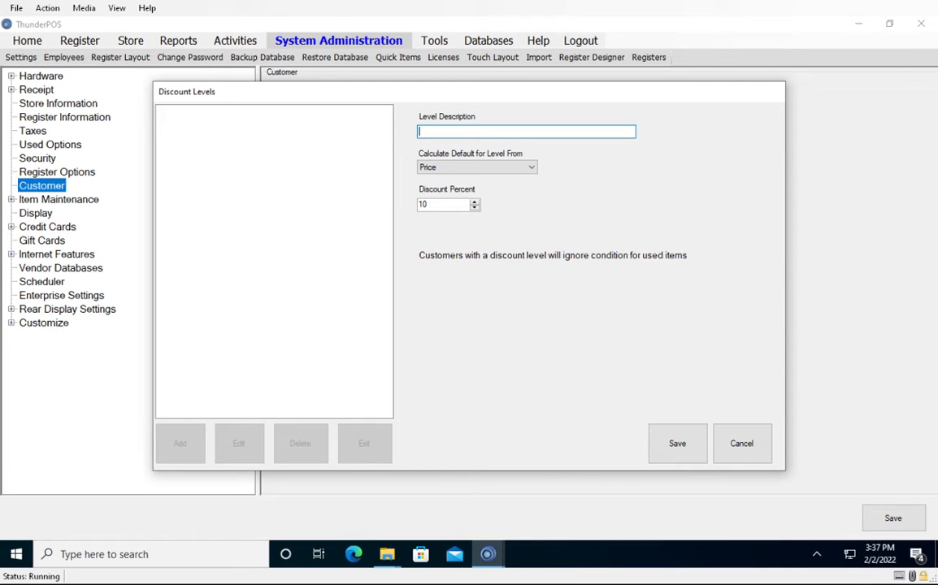
type("First Responder")
Calculate the First Responder level's default from Price with a 10 percent discount, and save the level.
left_click(480, 167)
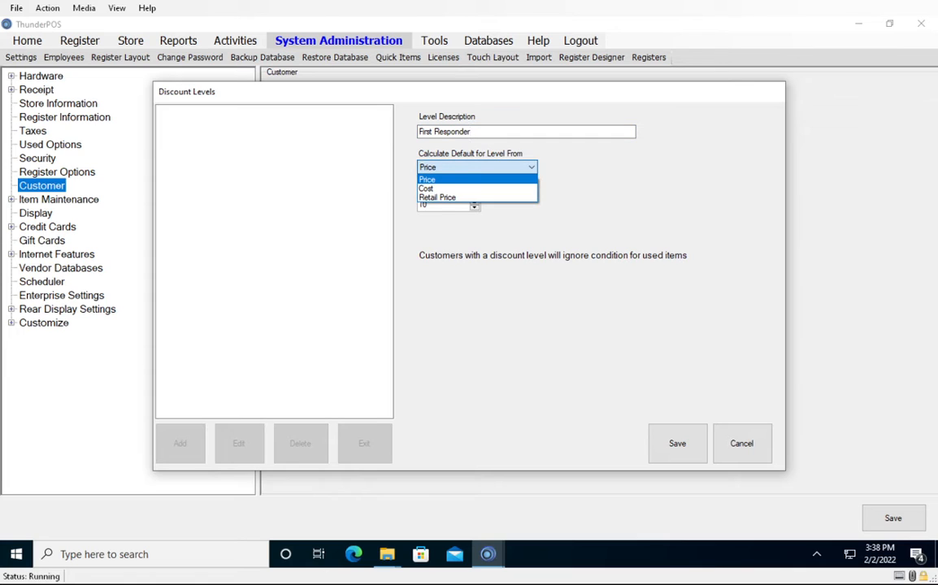
left_click(476, 179)
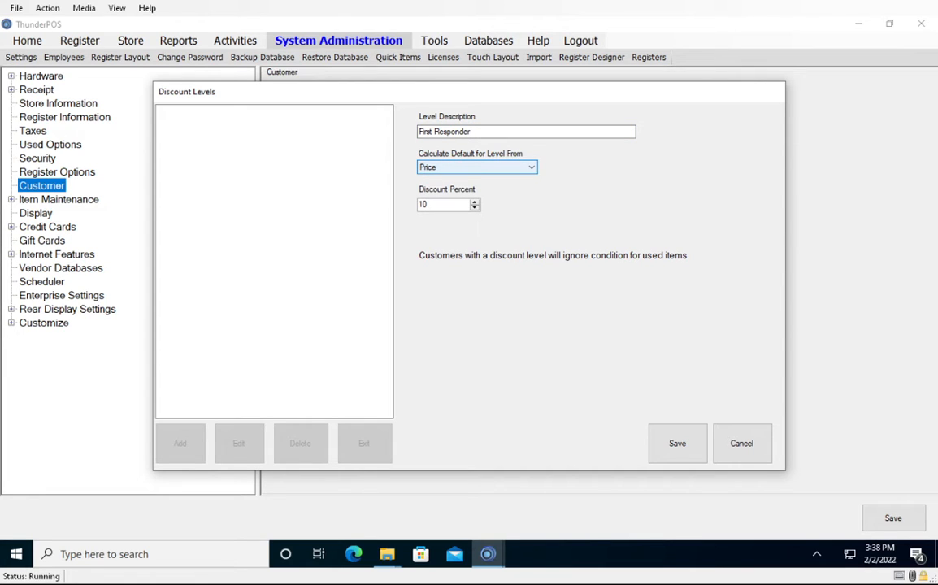
key("Tab")
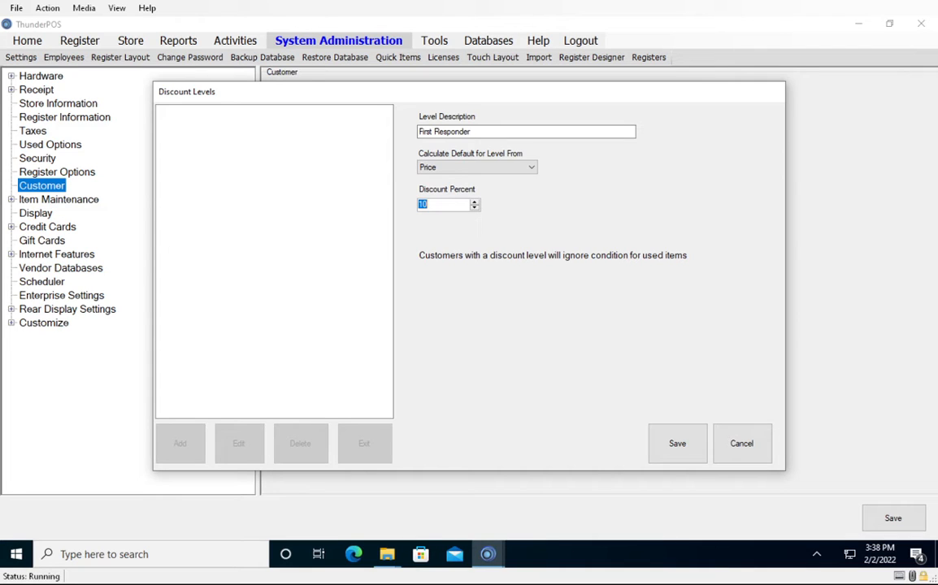
type("10")
left_click(477, 167)
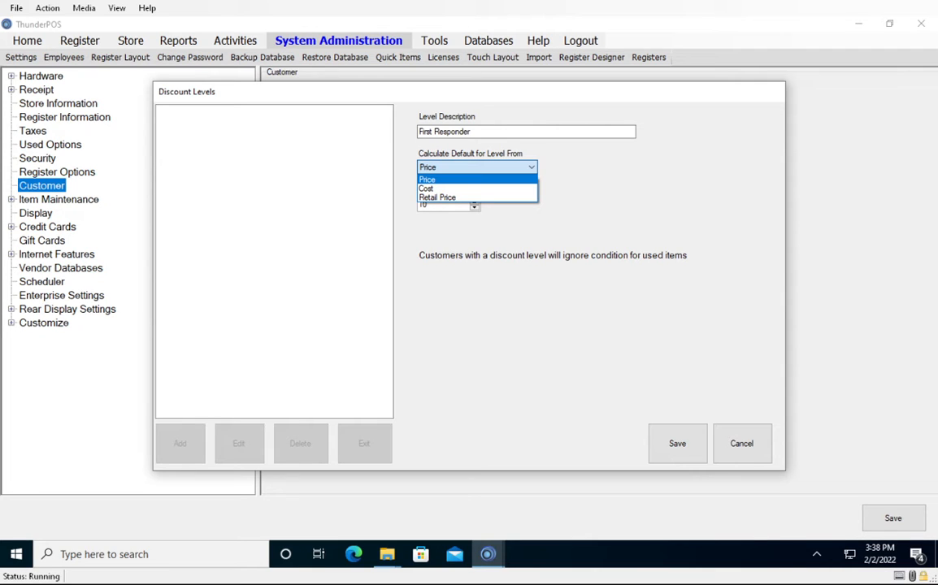
left_click(477, 169)
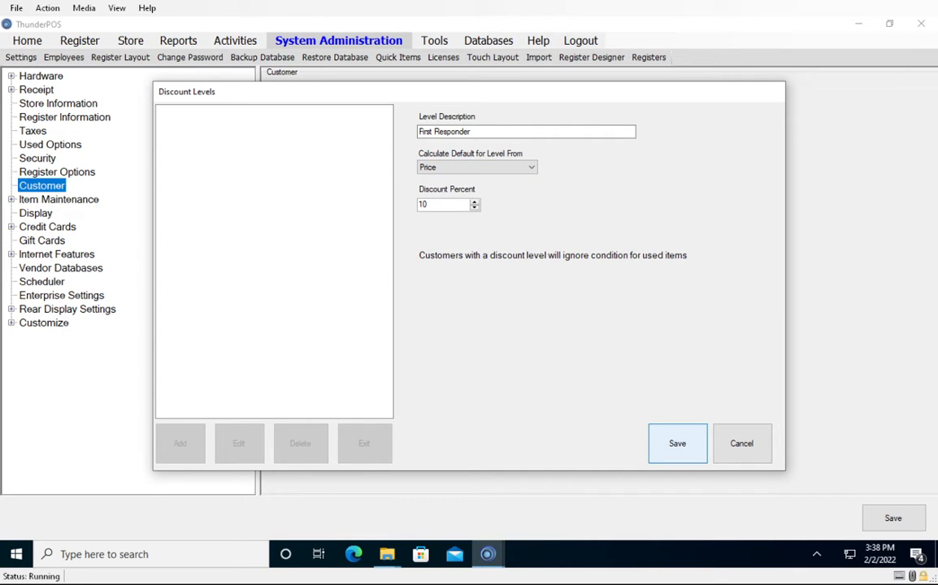
left_click(677, 443)
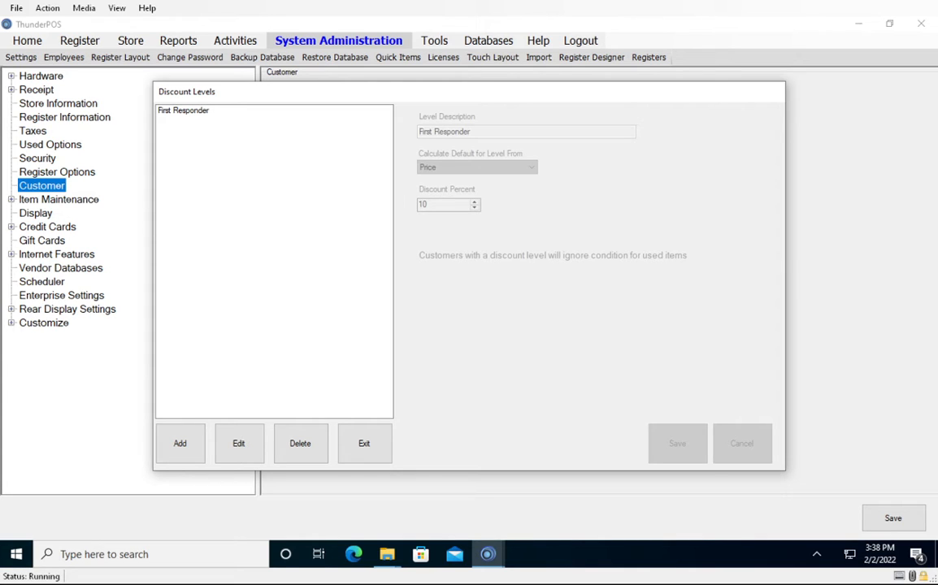
Add a discount level described as Wholesale Customers, calculated from Cost with a 5 percent markup, and save it.
left_click(179, 443)
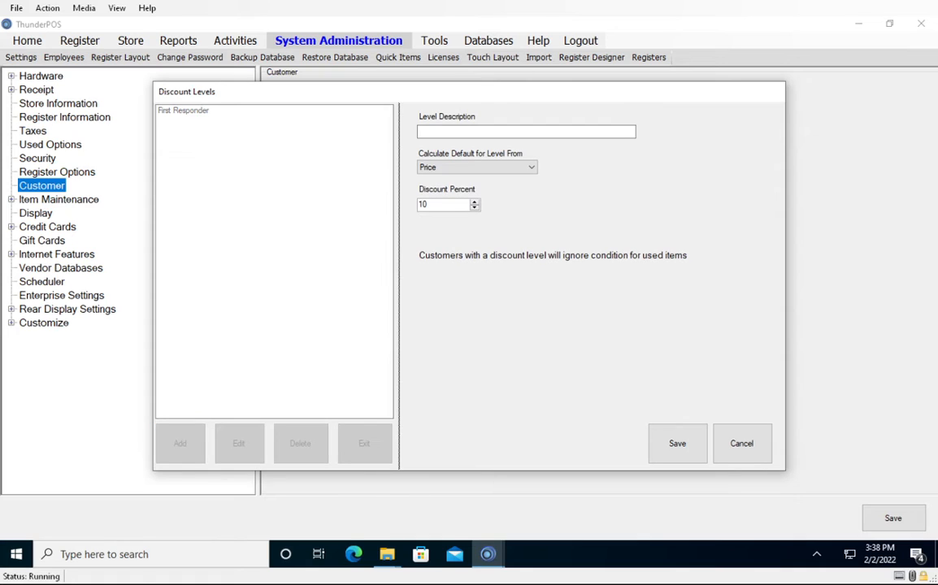
left_click(526, 131)
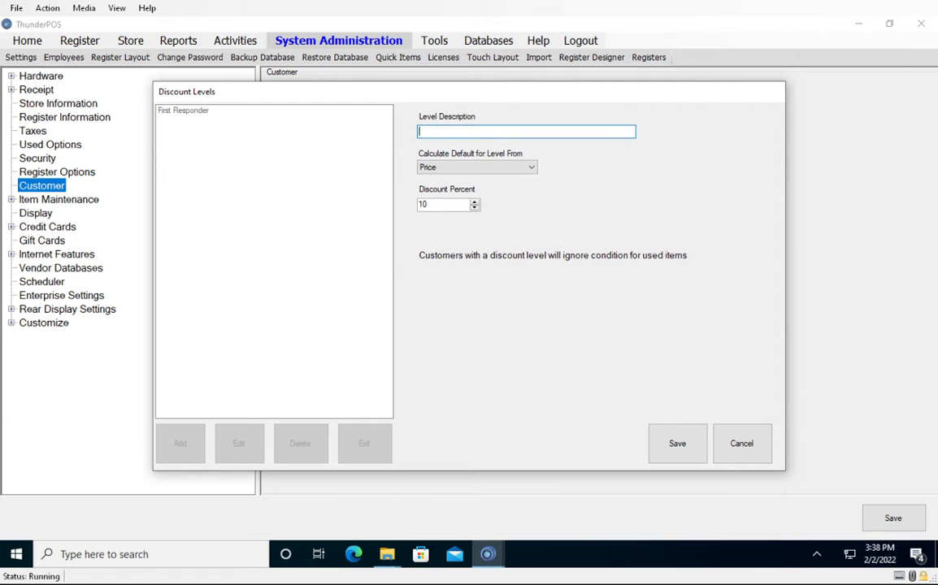
type("Wholesale Customers")
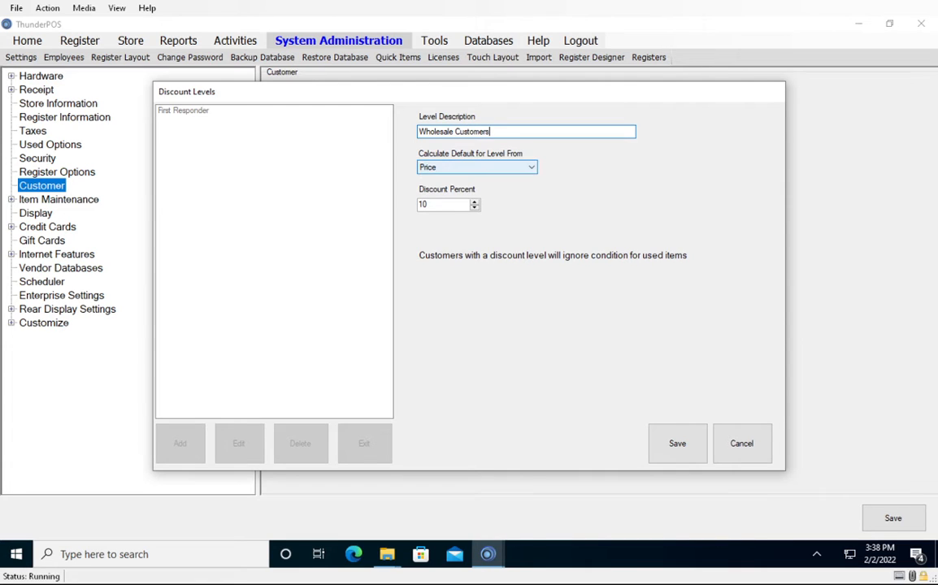
left_click(477, 167)
left_click(471, 189)
key("Tab")
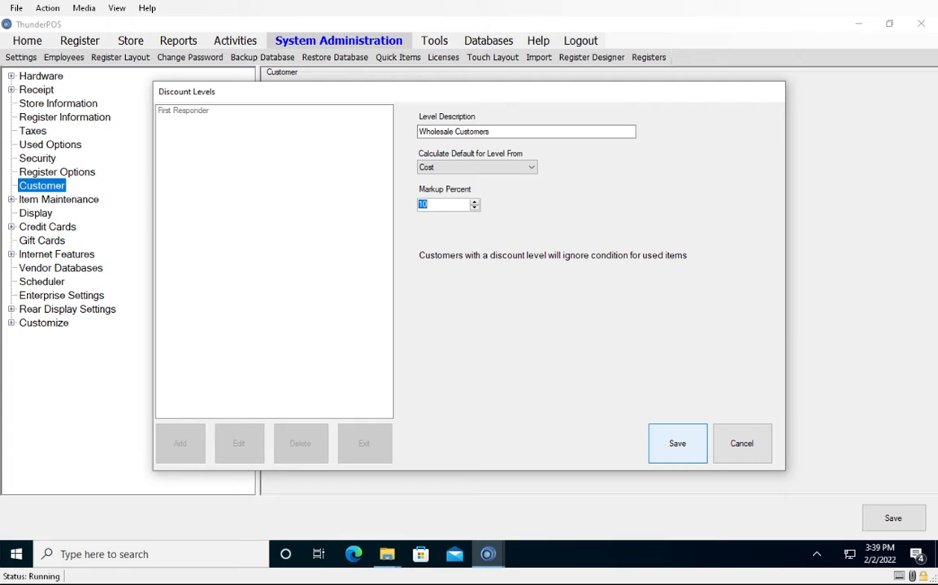
type("5")
left_click(677, 443)
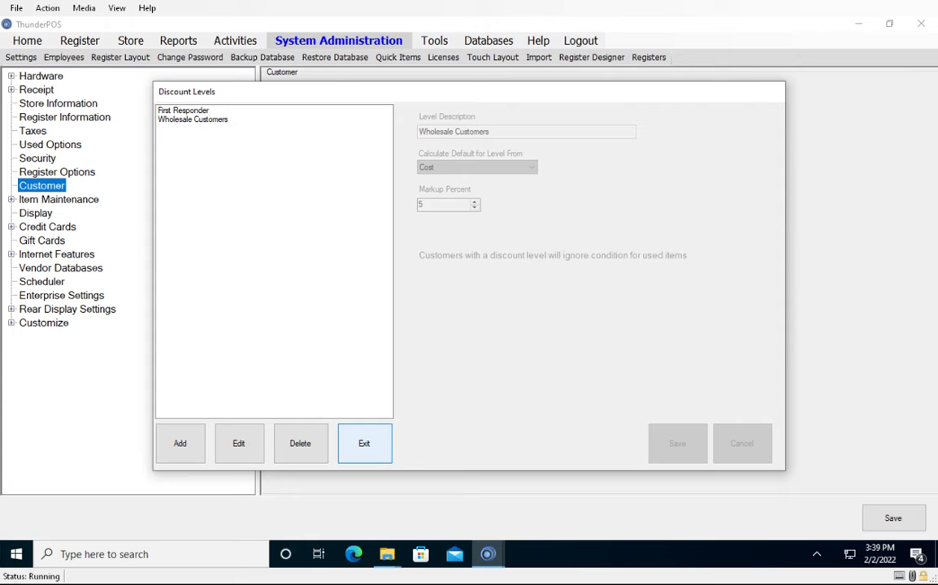
Close the discount level management and save the customer settings.
left_click(363, 443)
left_click(893, 519)
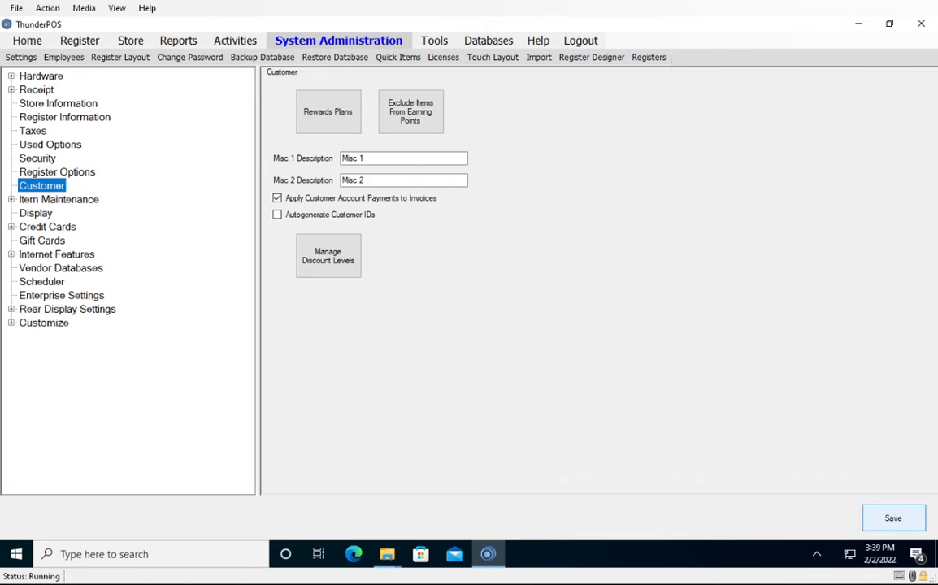
left_click(498, 327)
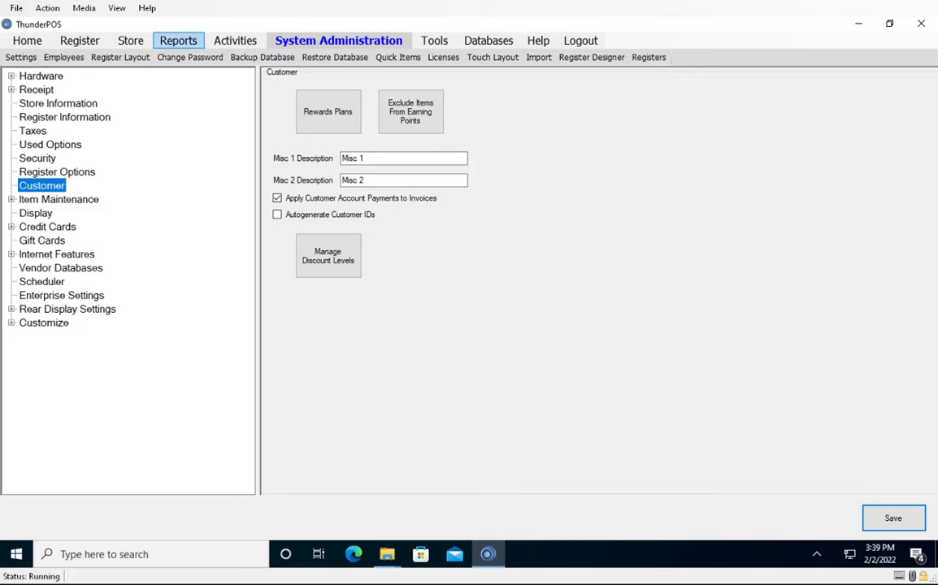
Start a new record in the store's customer list and enter the customer ID.
left_click(130, 41)
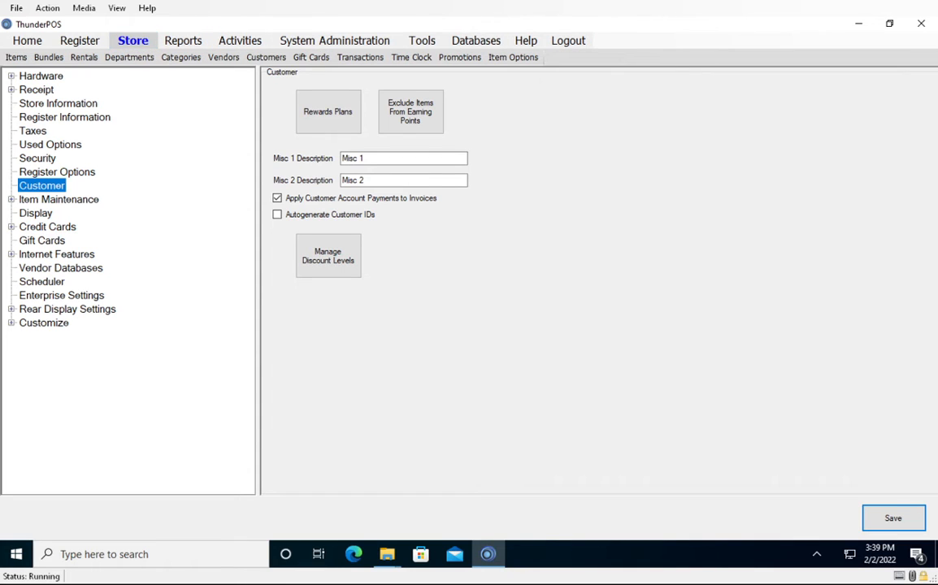
left_click(265, 57)
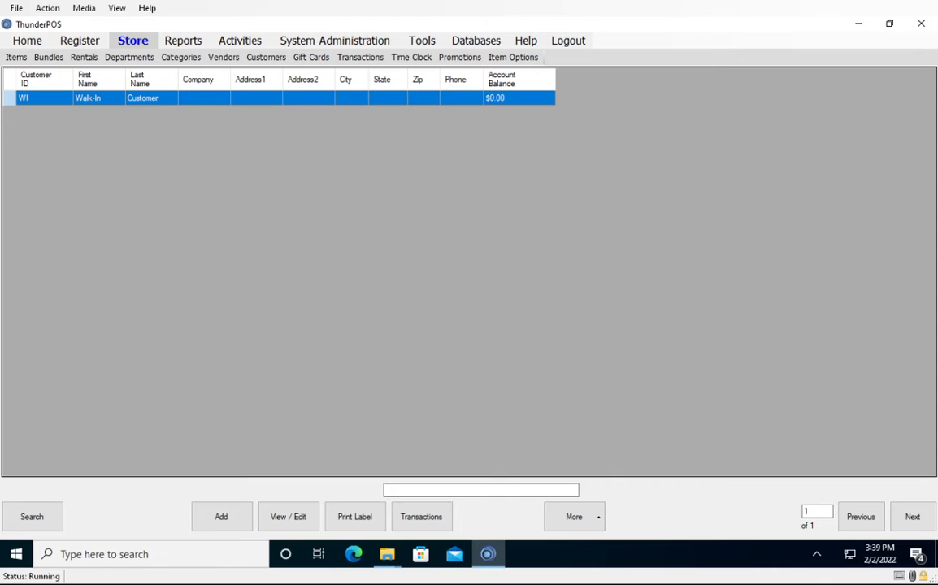
left_click(221, 517)
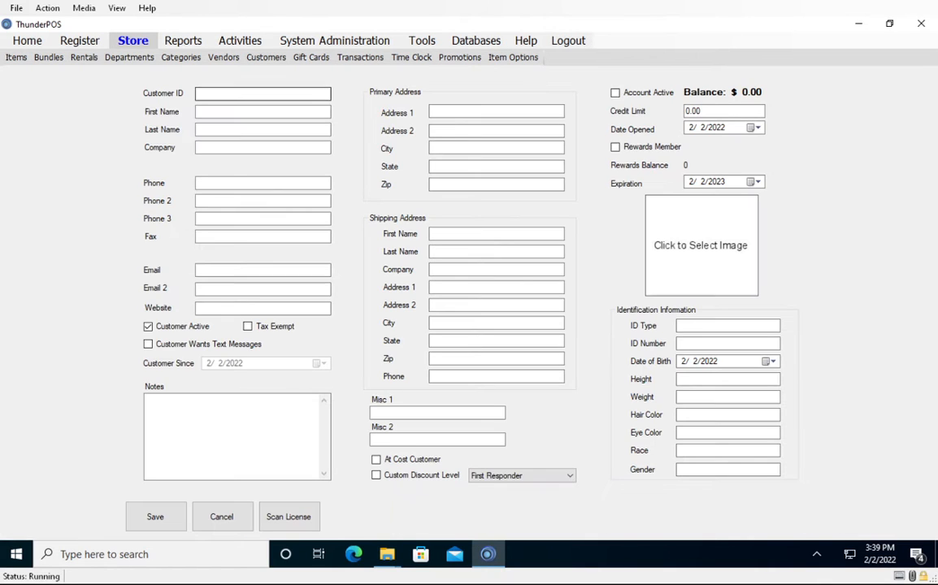
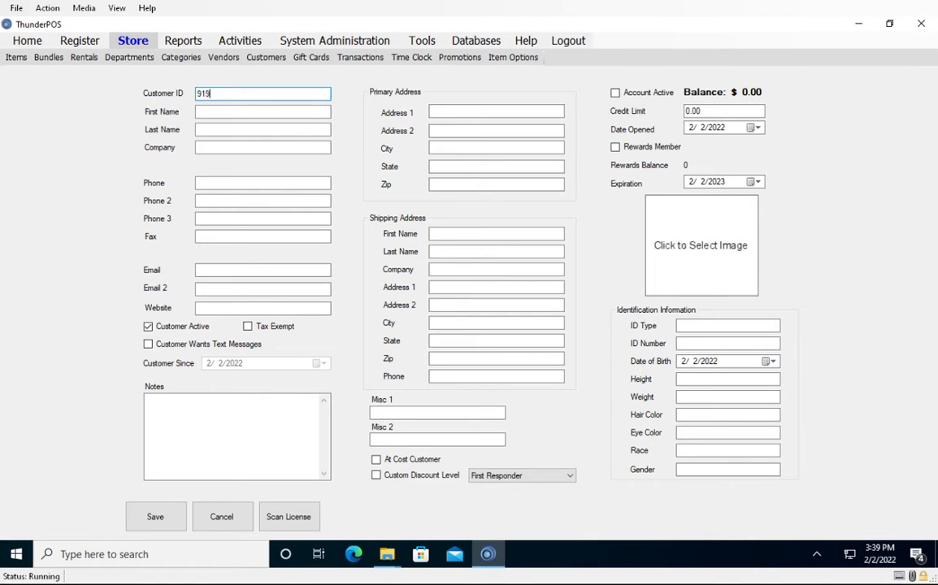
key("Tab")
Enter the customer's first and last name and set the company to Extreme Point of Sale, Inc.
key("Tab")
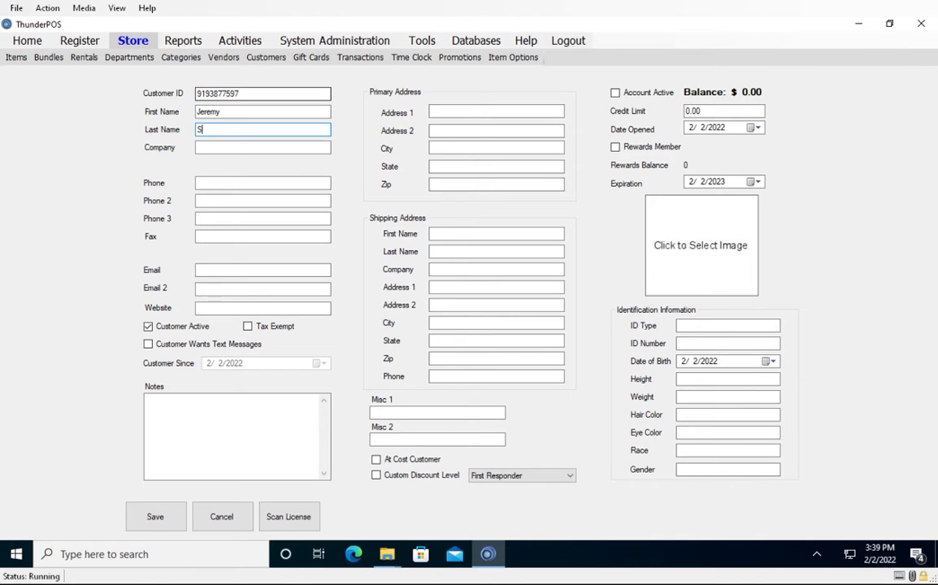
key("Tab")
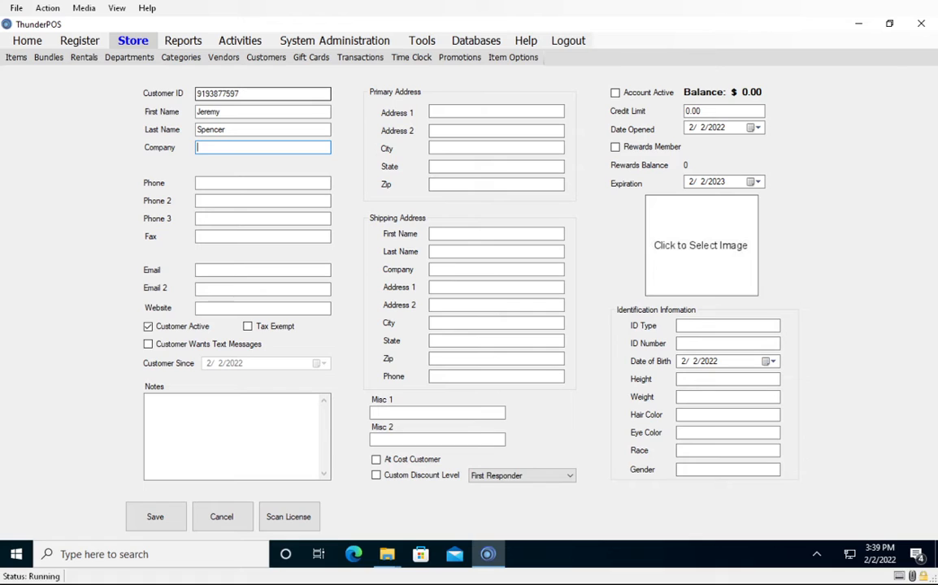
type("Extreme Point of Sale, Inc")
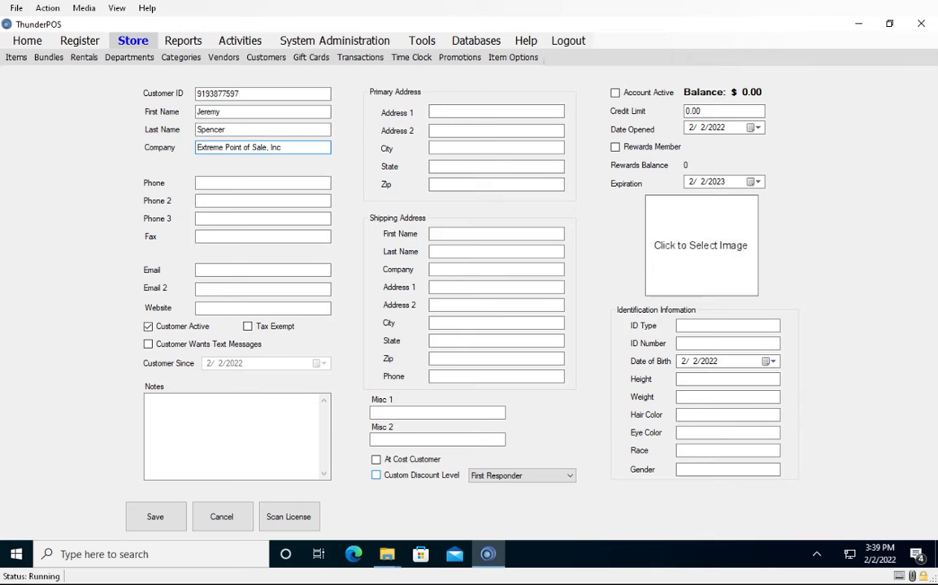
Enable a custom discount level for the customer, choose First Responder, and save the customer record.
left_click(375, 474)
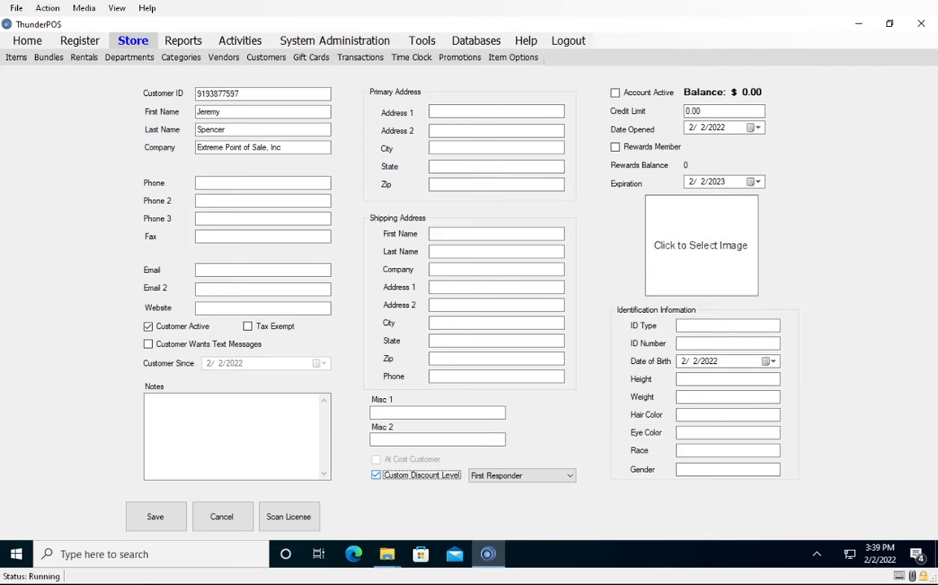
left_click(523, 475)
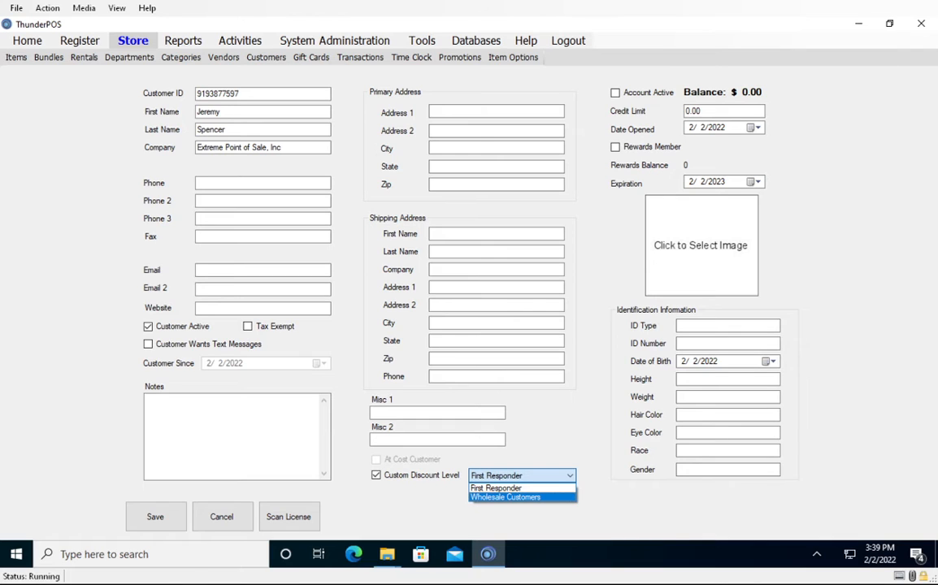
left_click(497, 488)
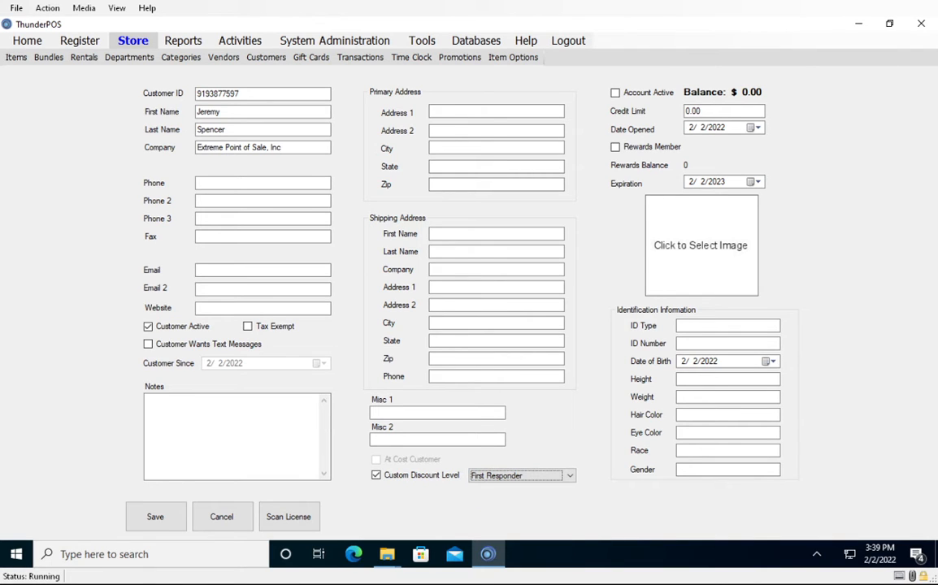
left_click(155, 517)
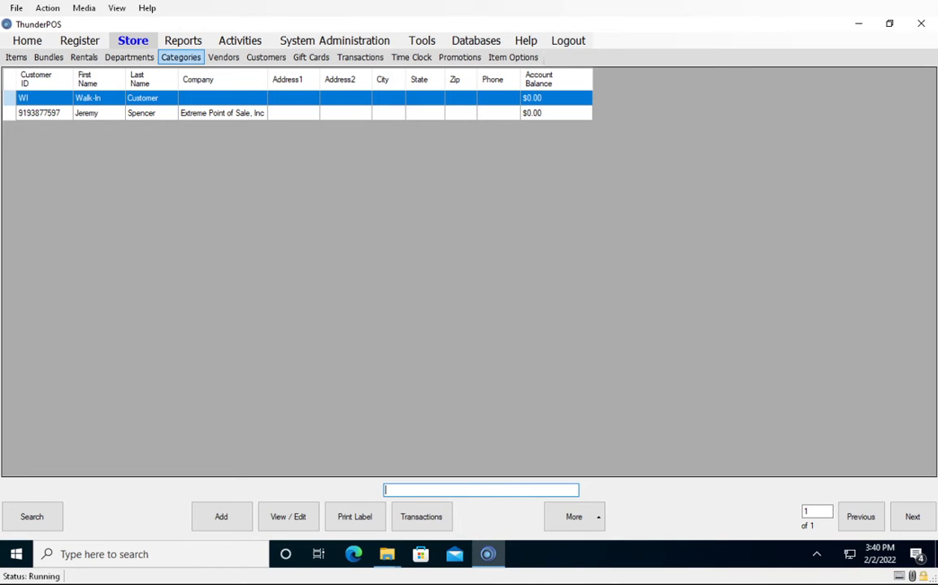
Start a new store item with the item ID TESTITEM and the name Test Item.
left_click(16, 57)
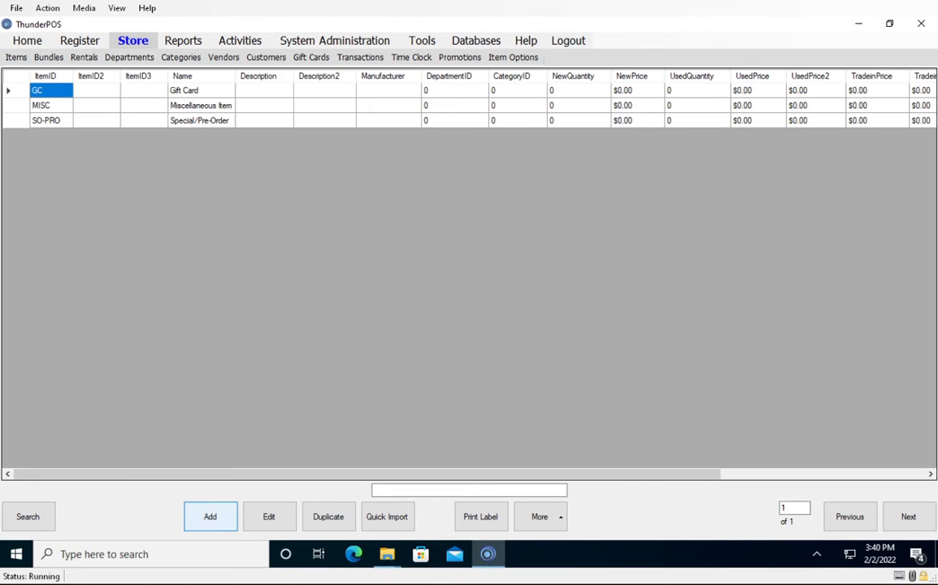
left_click(210, 516)
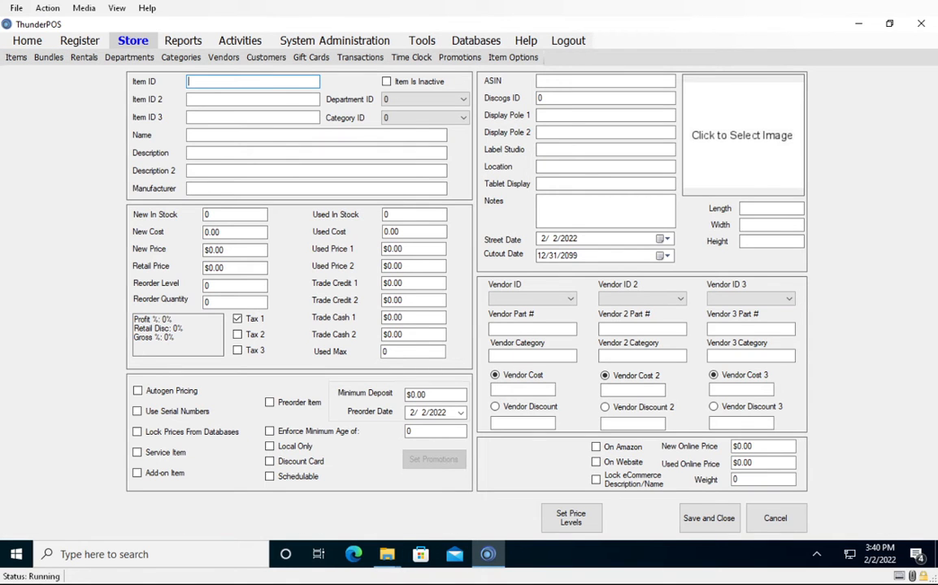
type("TESTITEM")
key("Tab")
key("Tab")
key("Tab")
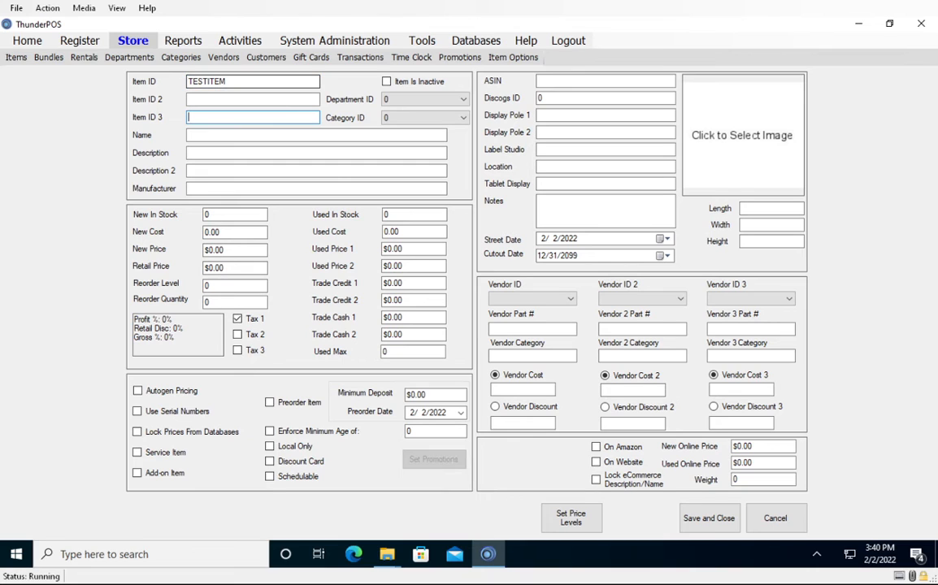
type("Test Item")
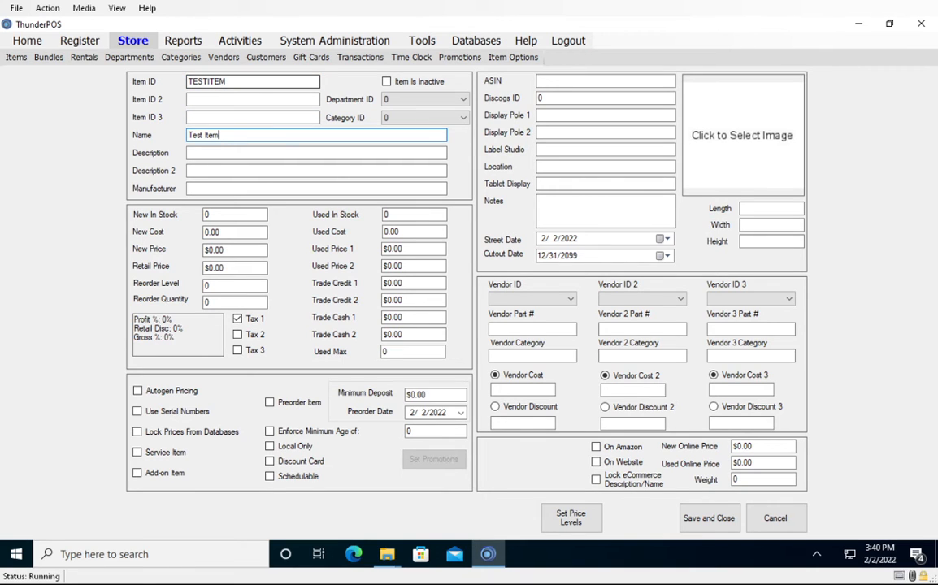
Set the item's new stock quantity to 6 and its used stock quantity to 4.
key("Tab")
key("Tab")
key("Tab")
key("Tab")
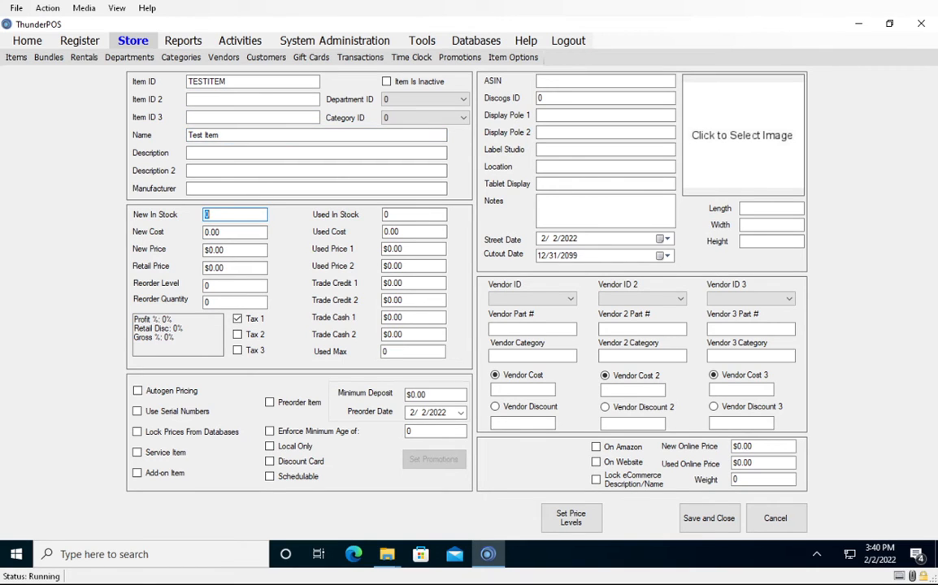
type("6")
key("Tab")
type("4")
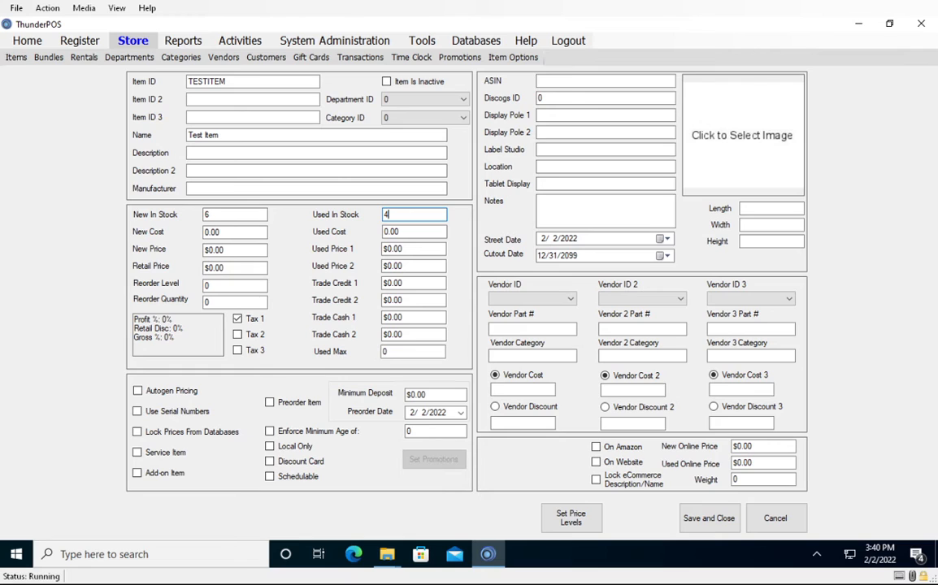
Set the item's new cost to 25 and its new price to 50.
key("Tab")
type("10")
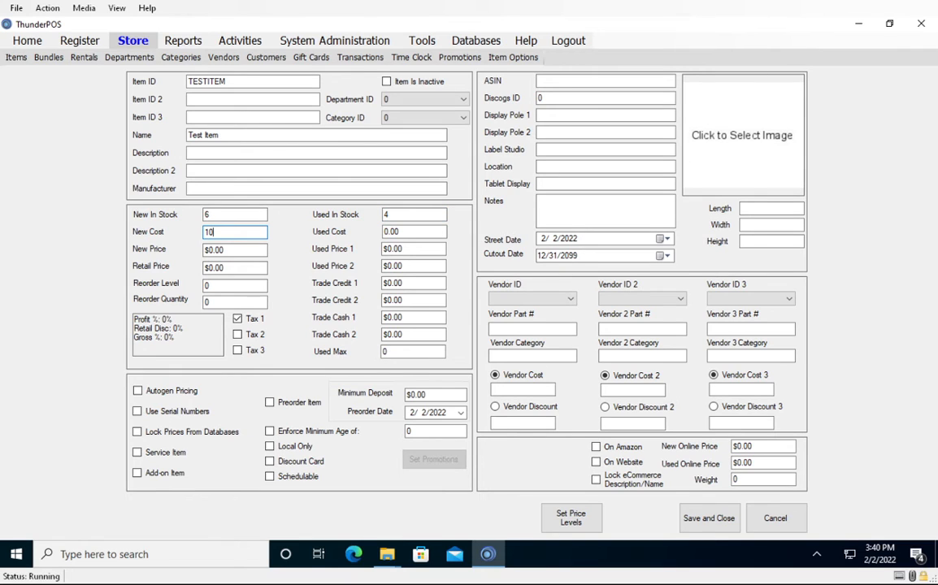
key("BackSpace")
key("BackSpace")
type("24")
key("BackSpace")
type("5")
key("Tab")
type("50")
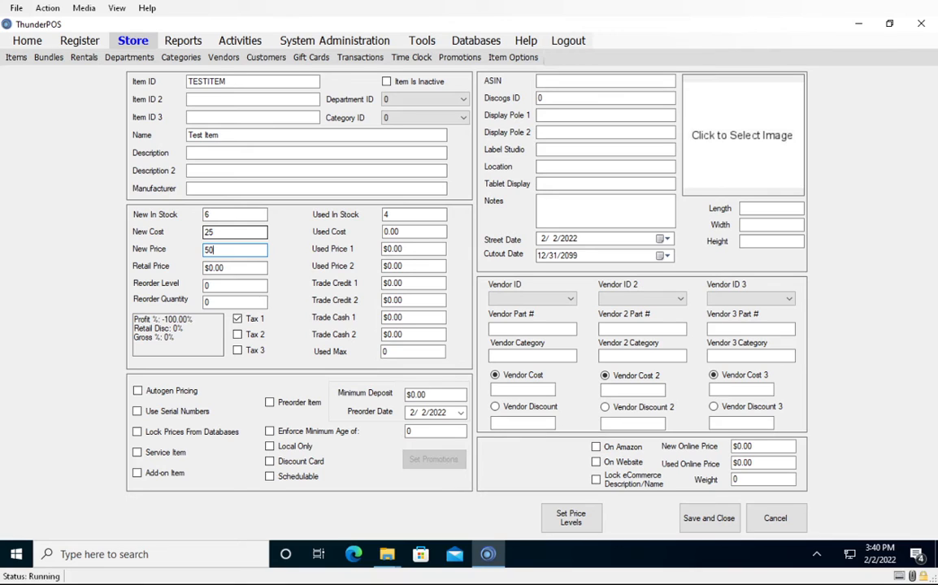
Set the item's used cost to 10 and Used Price 1 to 20, and save the item.
key("Tab")
key("Tab")
key("Tab")
key("Tab")
key("Tab")
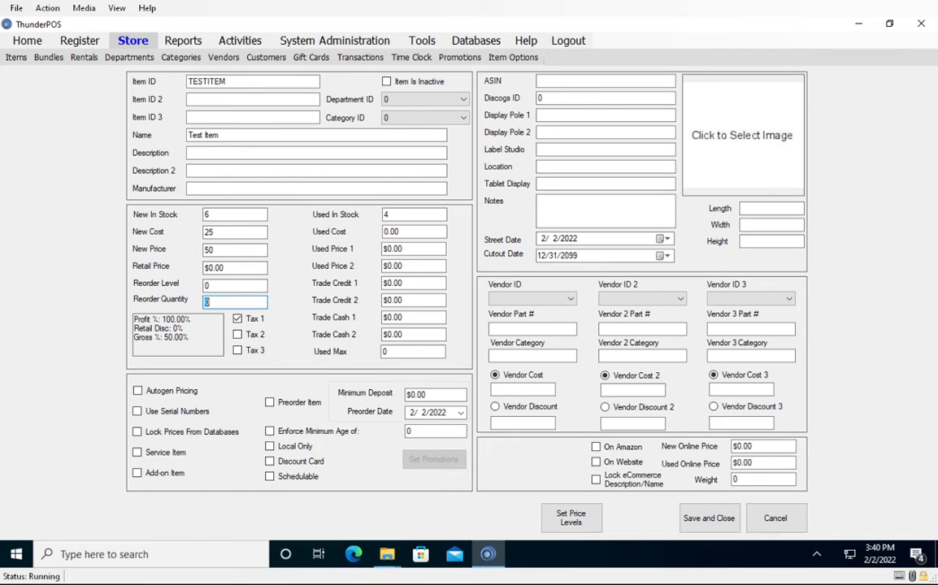
type("10")
key("Tab")
type("20")
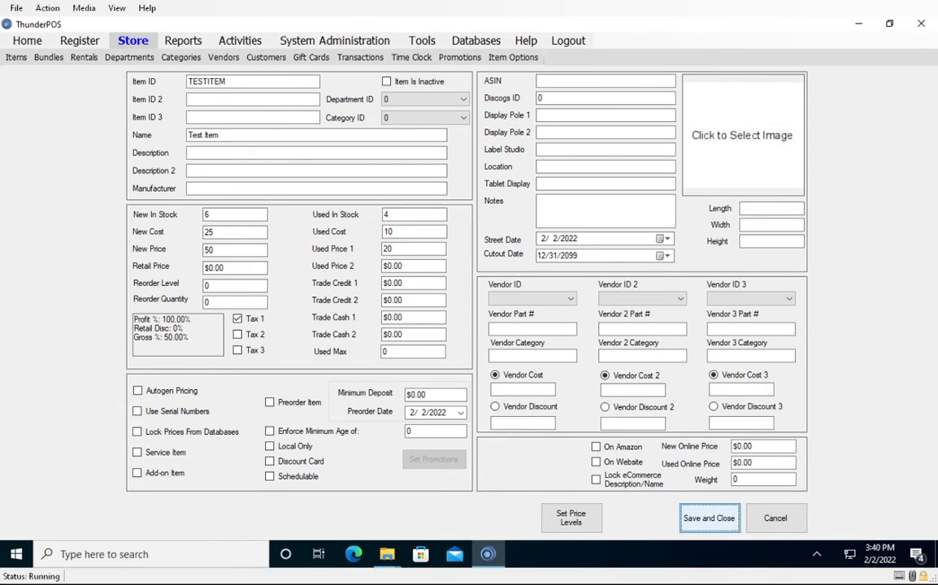
left_click(709, 518)
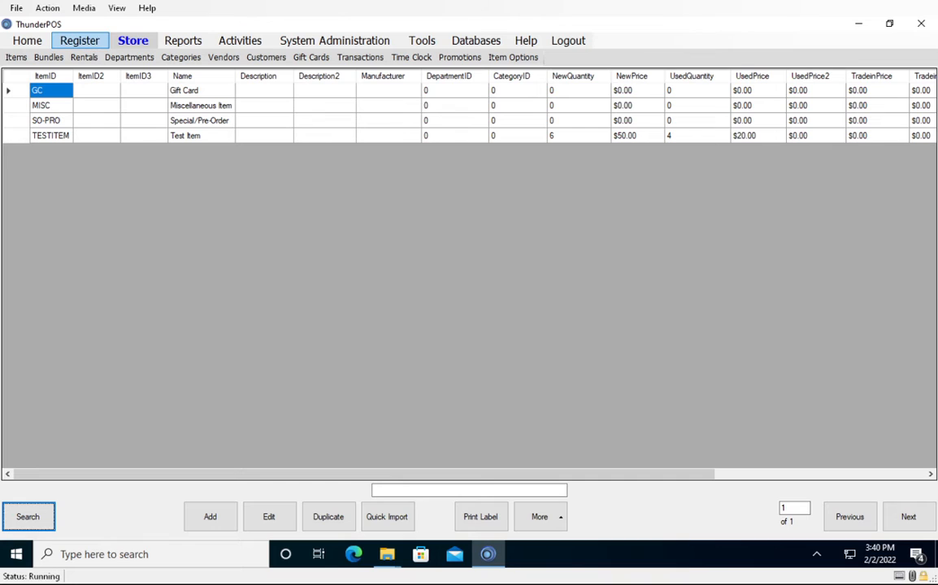
Add one TESTITEM to a sale in the register as a new item, declining the used offer.
left_click(80, 41)
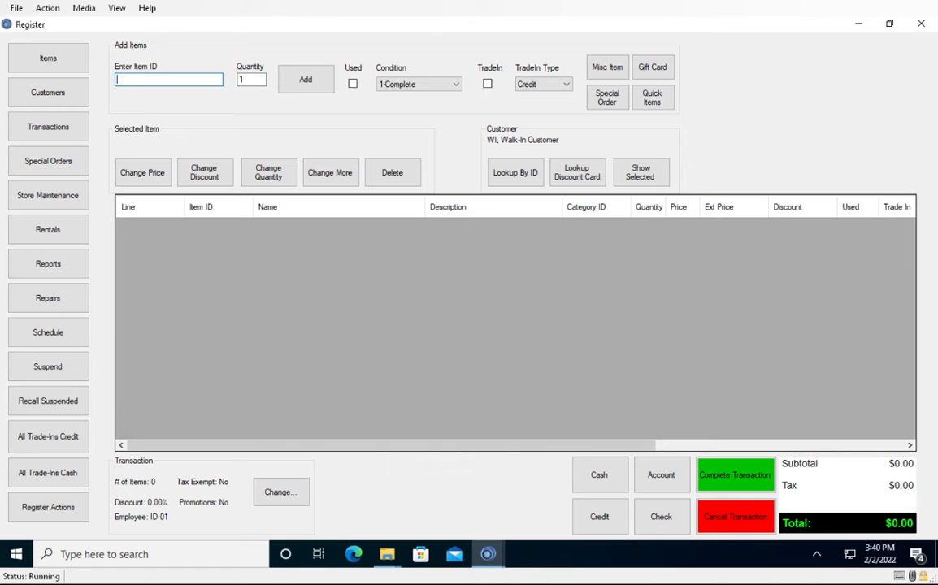
type("TESTITEM")
key("Return")
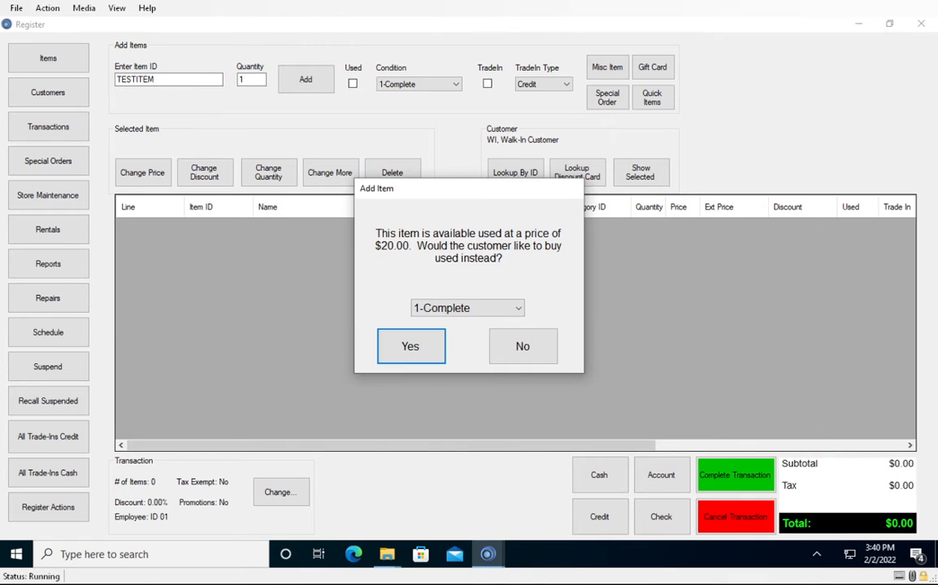
left_click(522, 346)
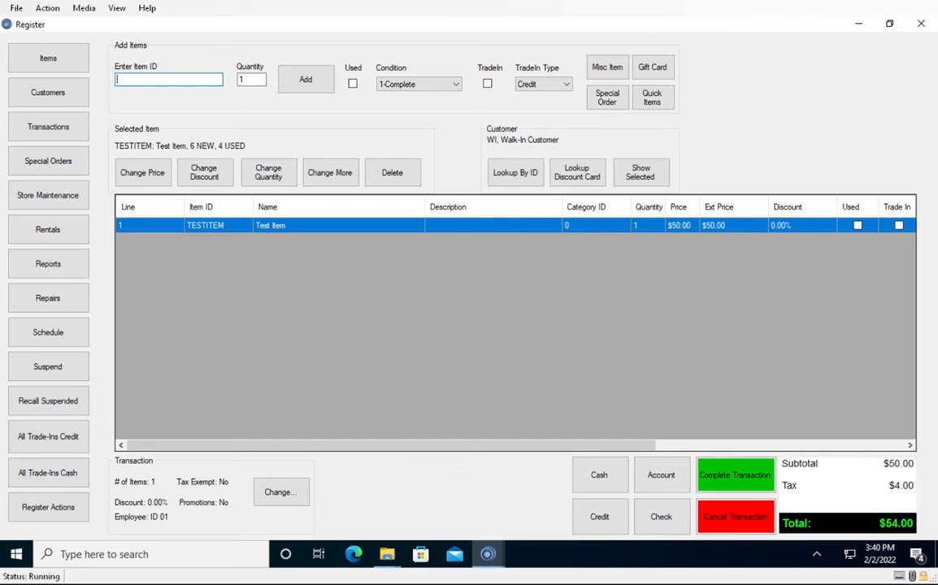
Assign the First Responder customer to the sale by customer ID and cancel the transaction.
left_click(515, 172)
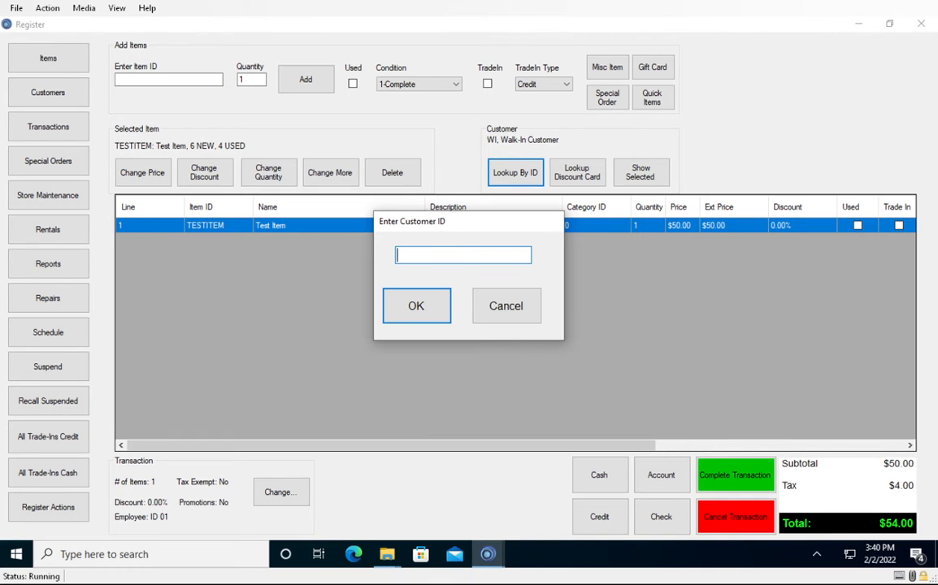
key("Return")
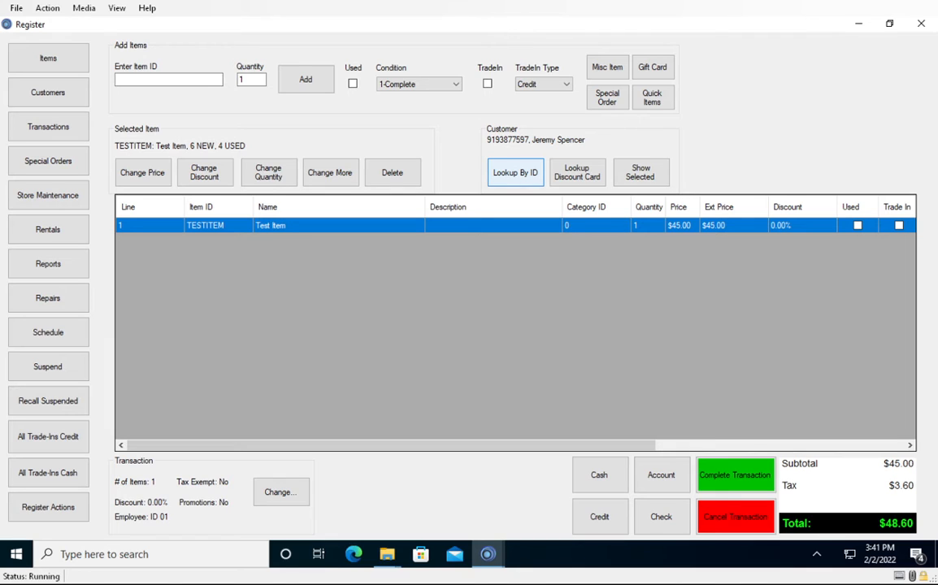
left_click(736, 517)
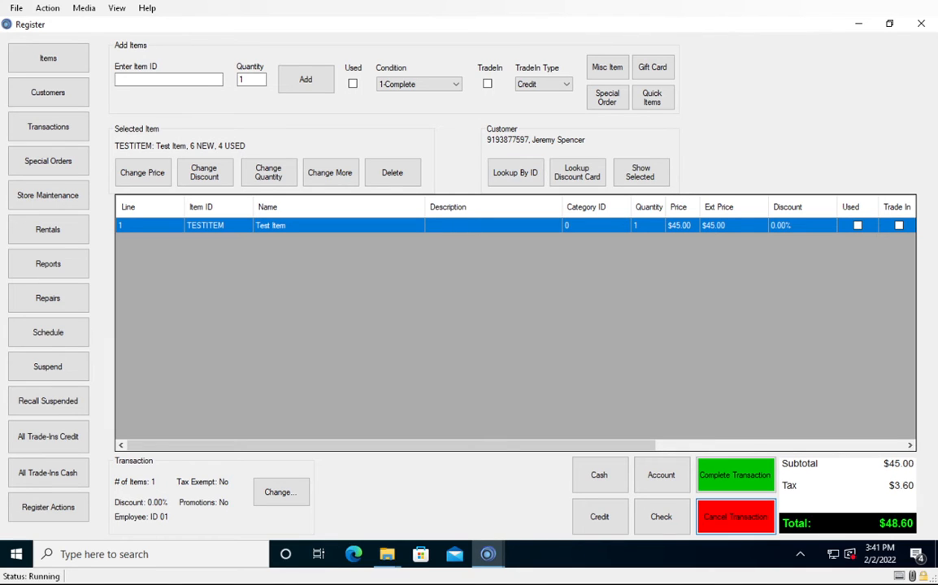
Start a new customer record with the ID WHOLESALE, first name Wholesale and last name Customer.
left_click(48, 92)
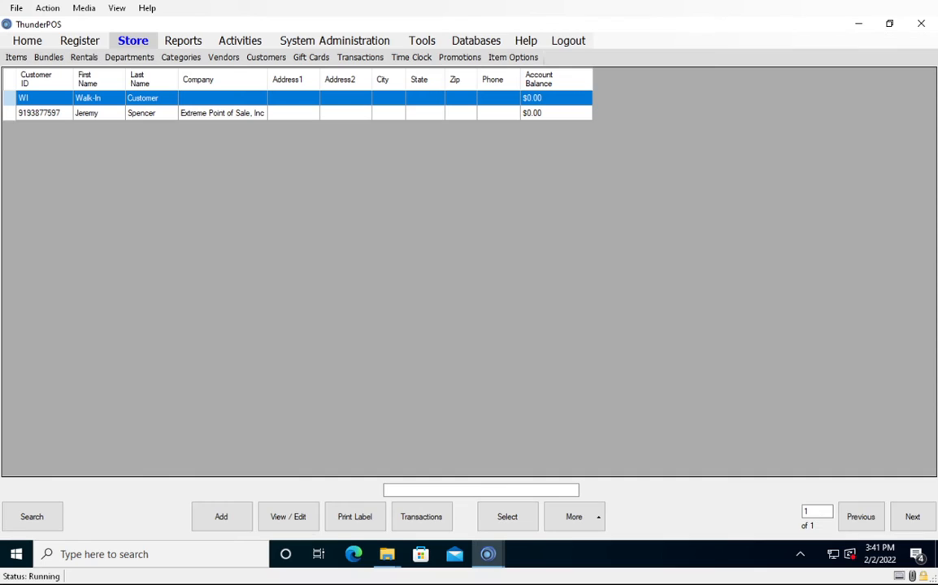
left_click(221, 516)
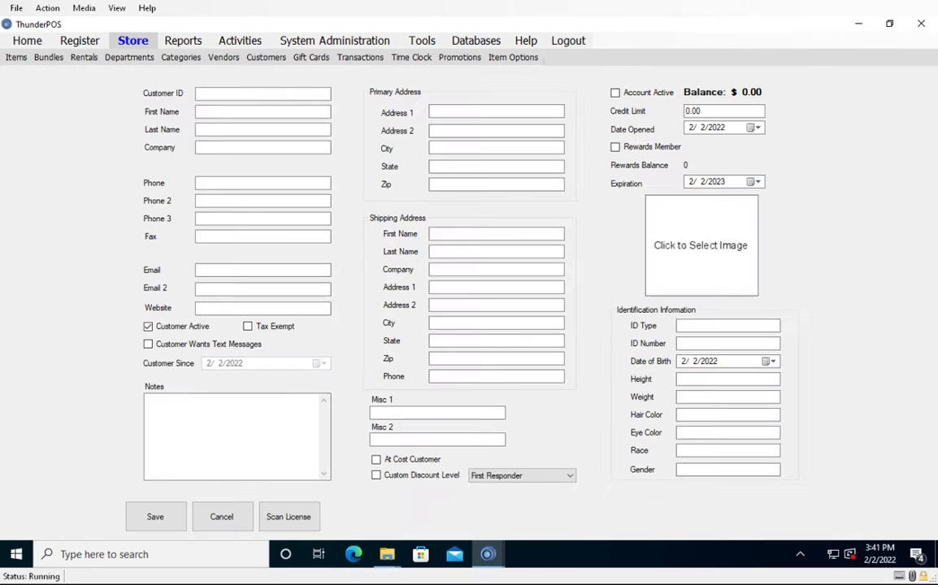
type("WHOTE")
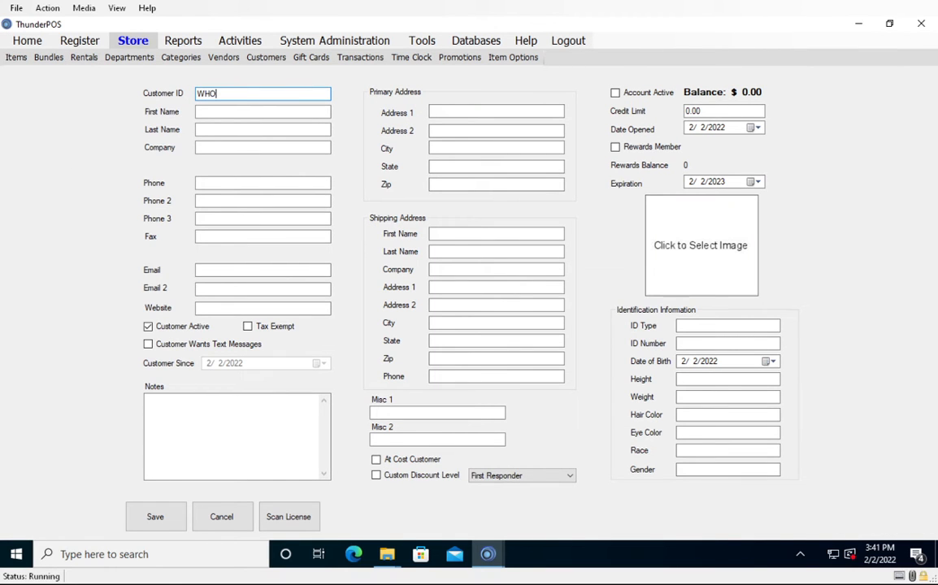
key("BackSpace")
key("BackSpace")
type("LESALE")
key("Tab")
type("Wholesale")
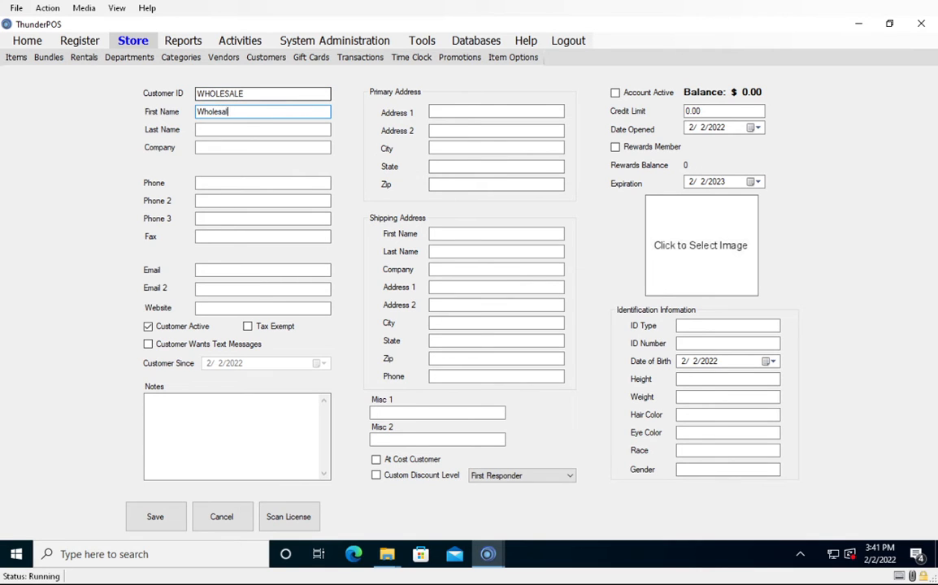
key("Tab")
type("Customer")
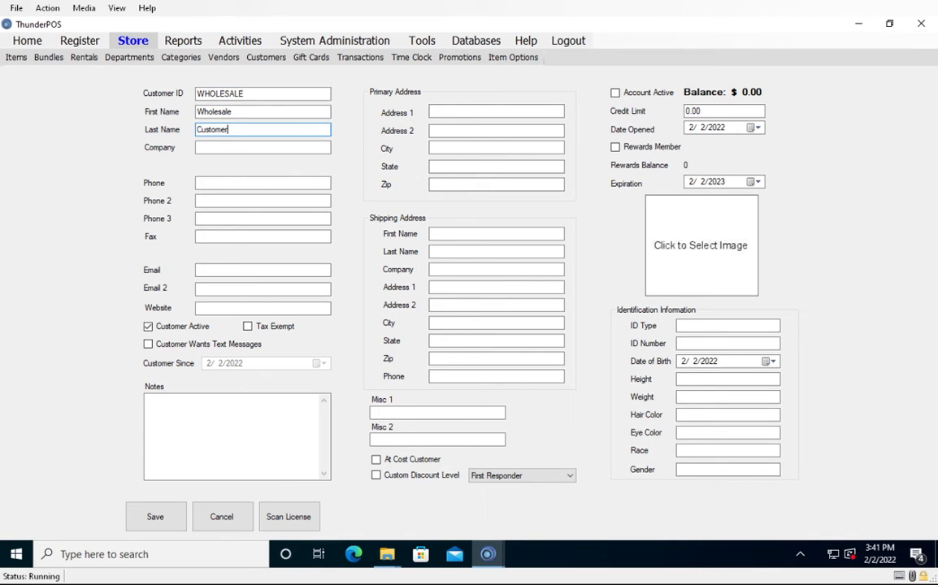
Enable a custom discount level for the customer, choose Wholesale Customers, and save the record.
left_click(376, 475)
left_click(523, 476)
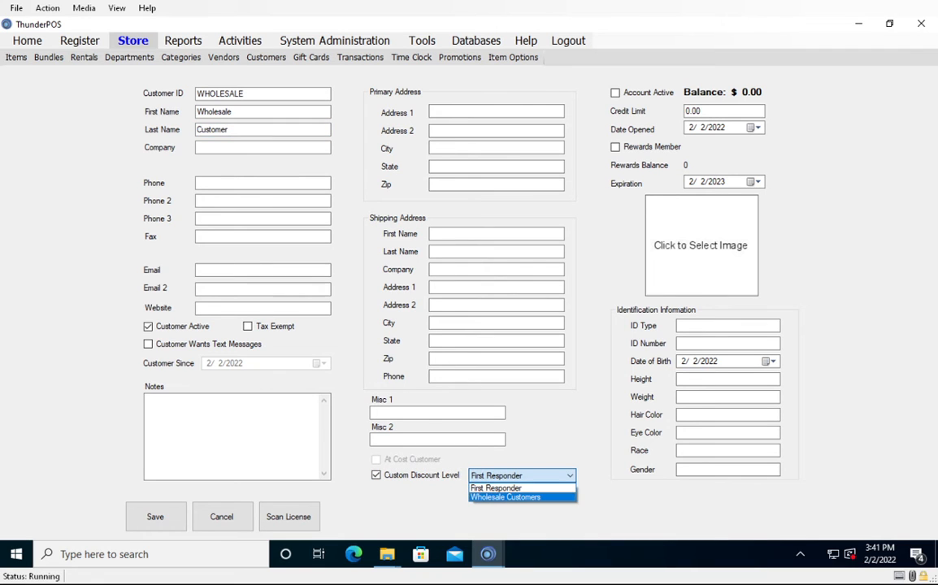
left_click(512, 497)
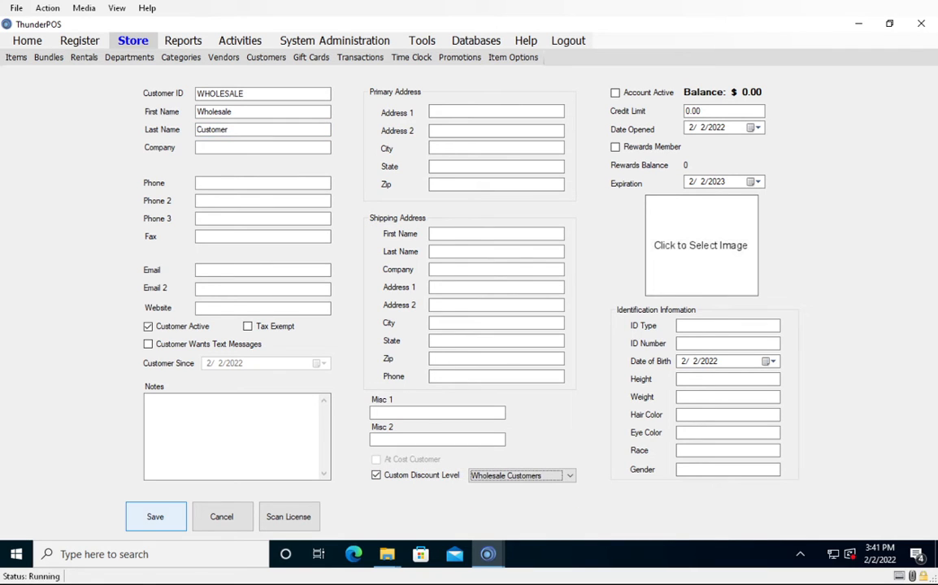
left_click(155, 517)
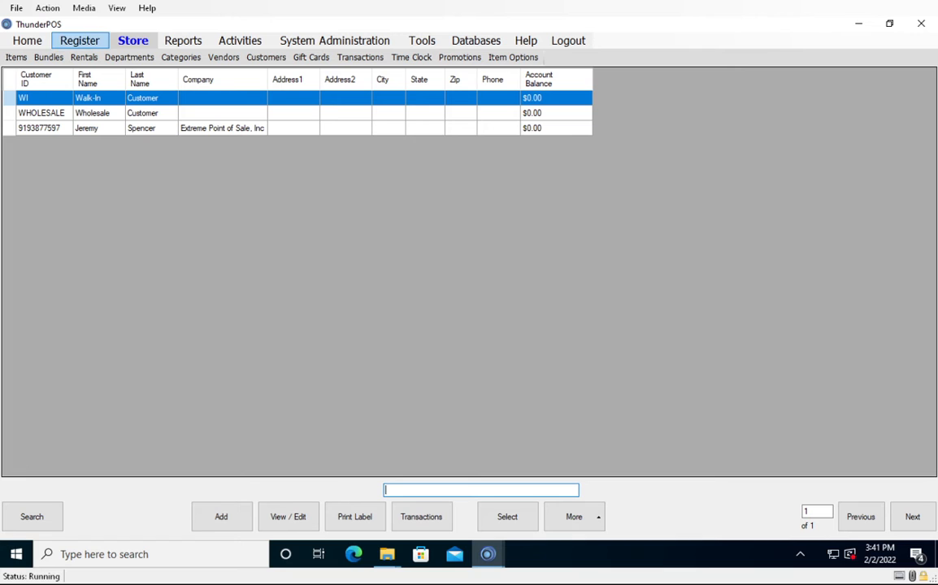
Assign the customer with the ID WHOLESALE to a new sale in the register.
left_click(79, 40)
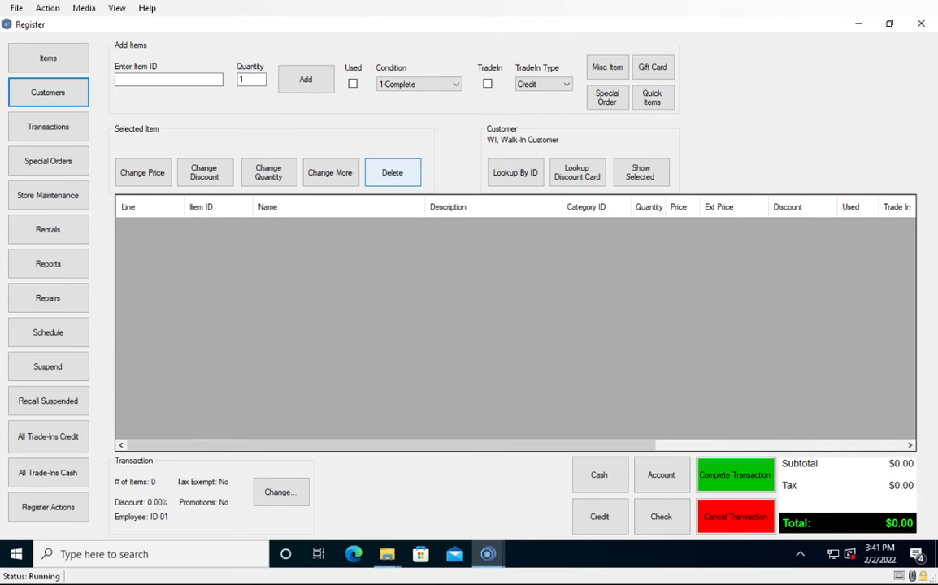
left_click(515, 172)
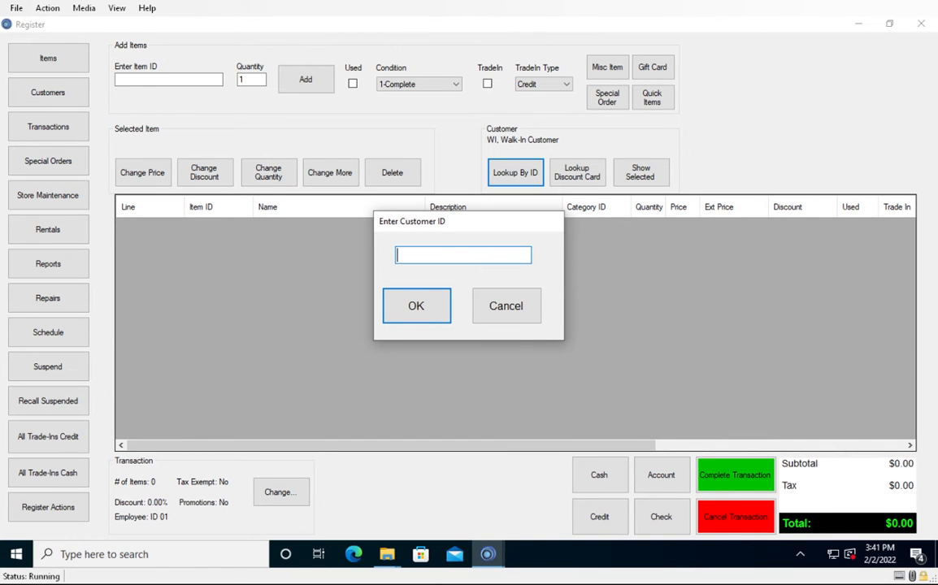
type("WHOLESALE")
key("Return")
Add one TESTITEM to the wholesale customer's sale as a new item, declining the used offer.
left_click(168, 79)
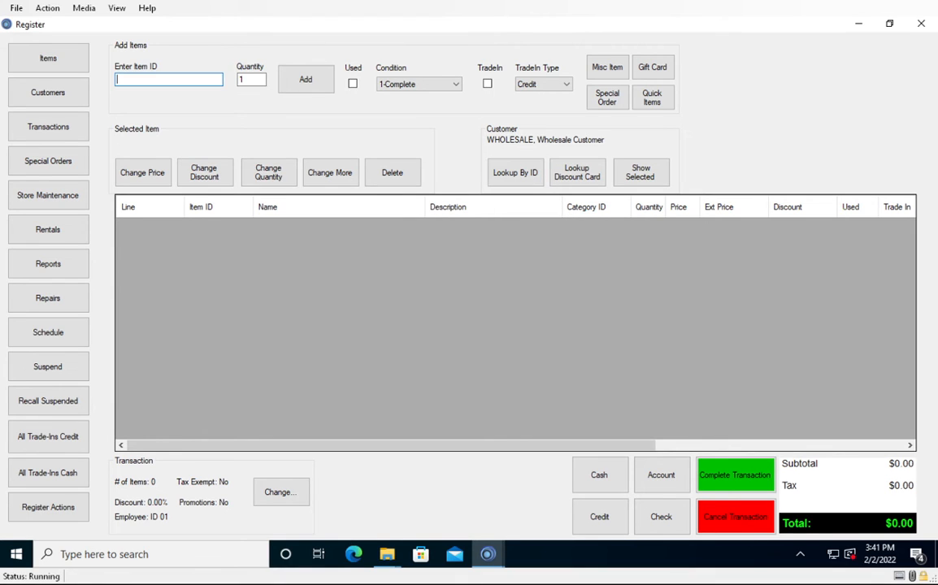
type("TESTITEM")
key("Return")
key("Tab")
key("Return")
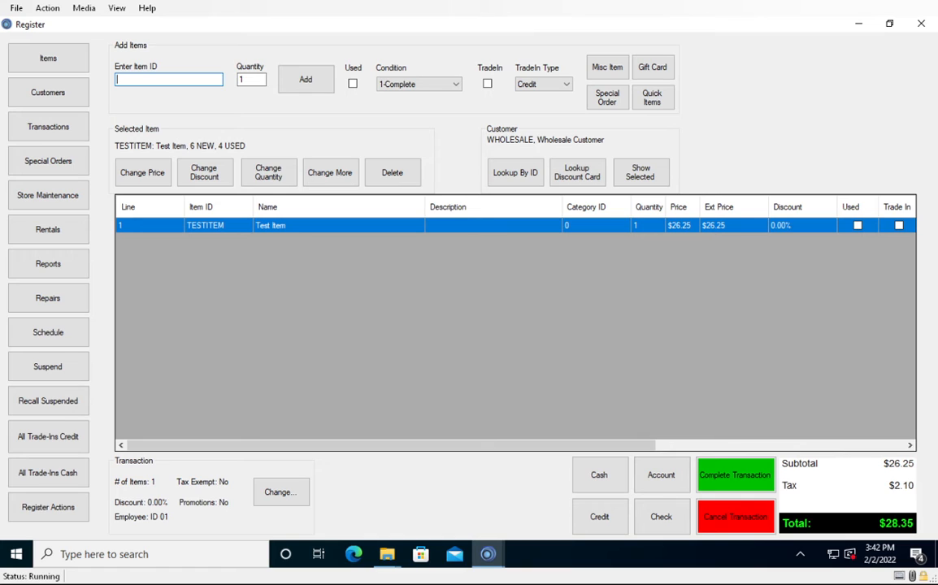
Switch the sale to the First Responder customer by customer ID and cancel the transaction.
left_click(516, 172)
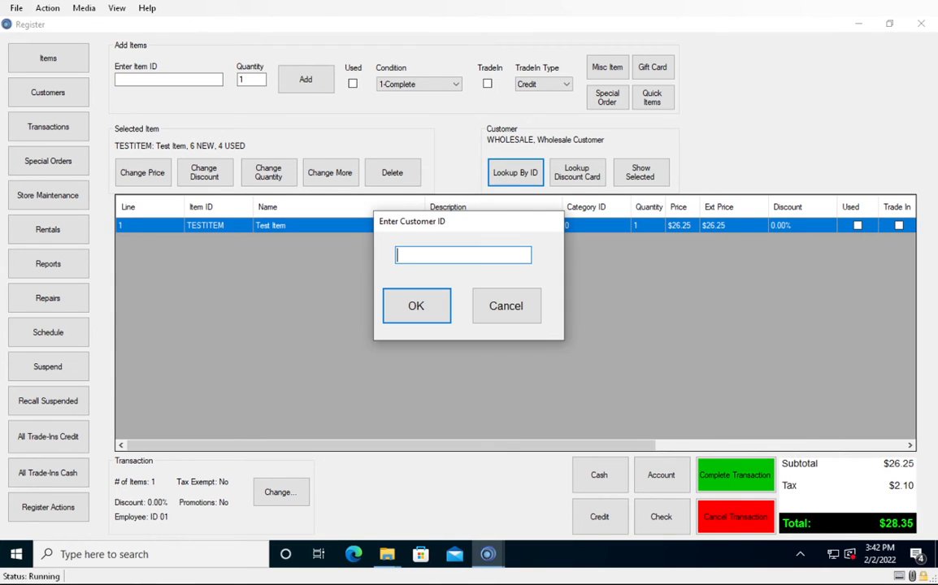
key("Return")
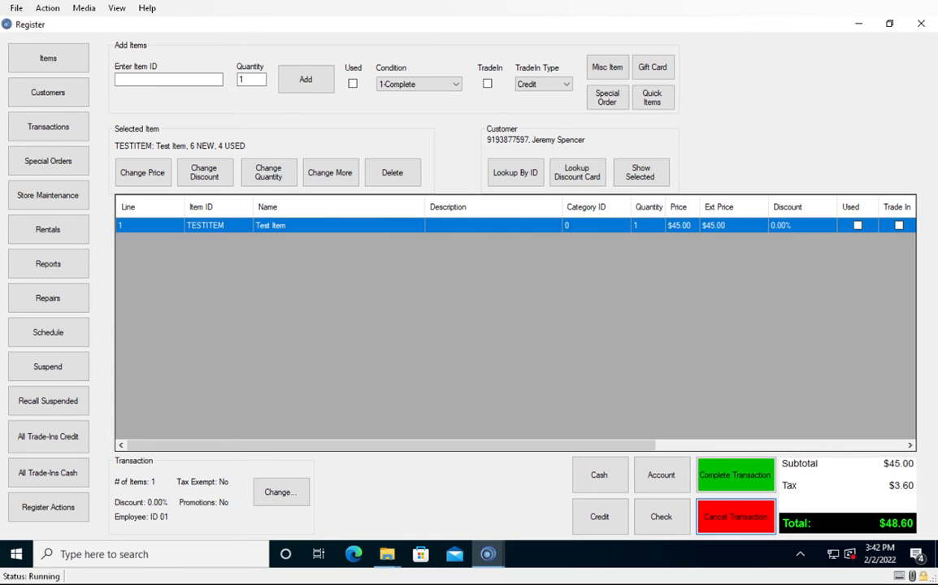
left_click(660, 475)
Edit TESTITEM's price levels and enable the new-price override for First Responder and Wholesale Customers.
left_click(48, 57)
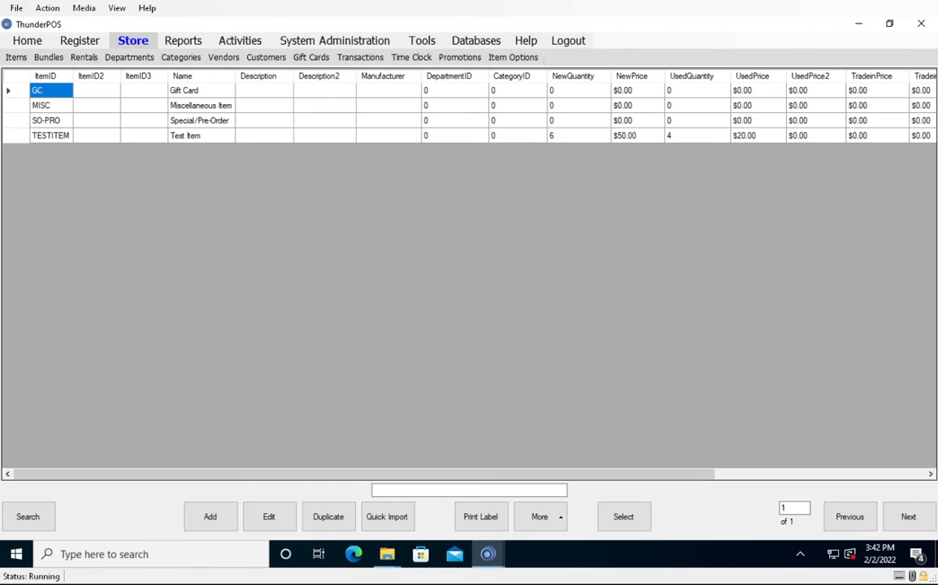
left_click(200, 136)
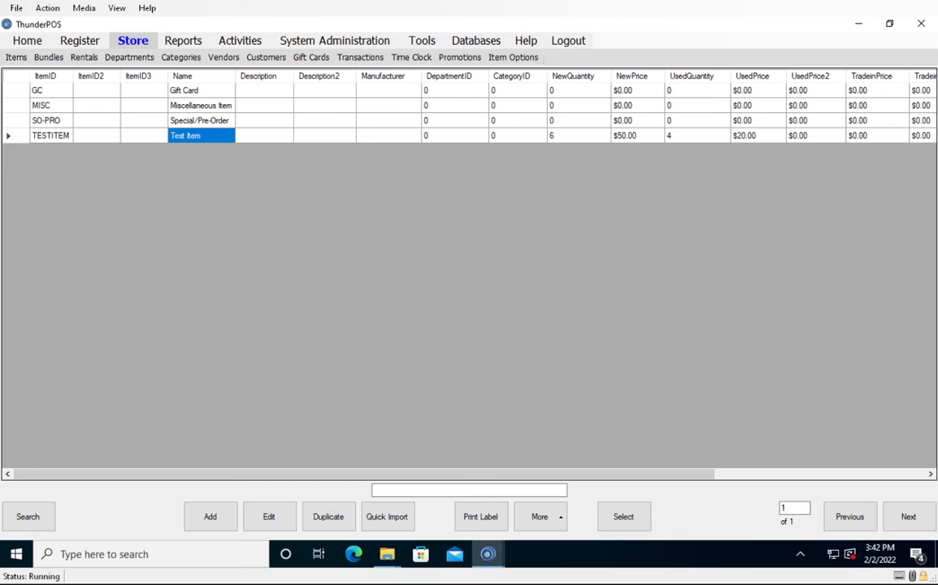
left_click(268, 517)
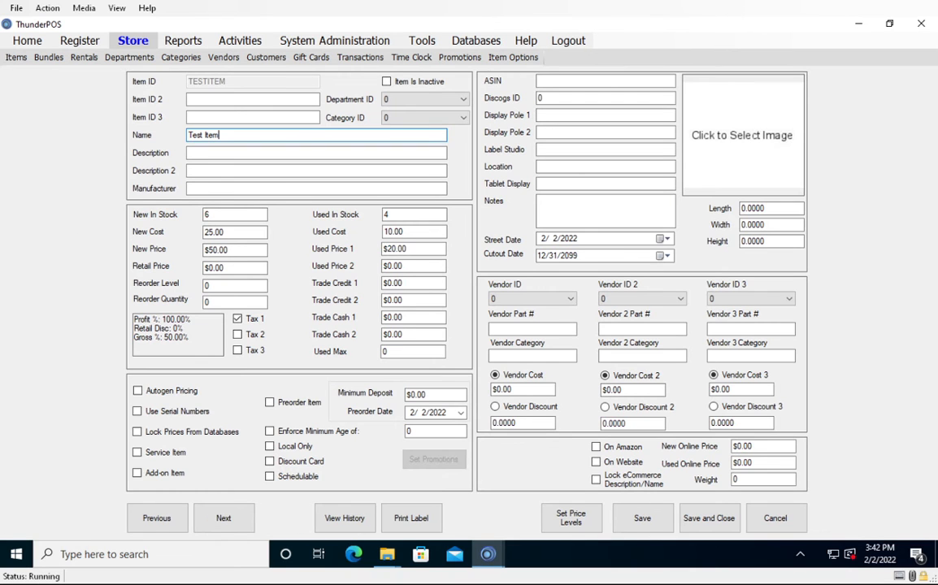
left_click(571, 517)
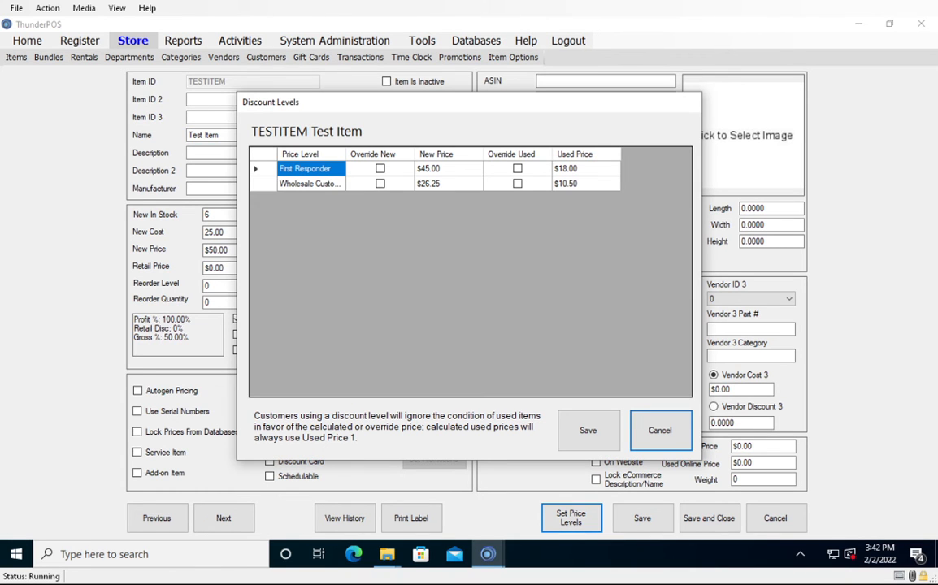
left_click(380, 168)
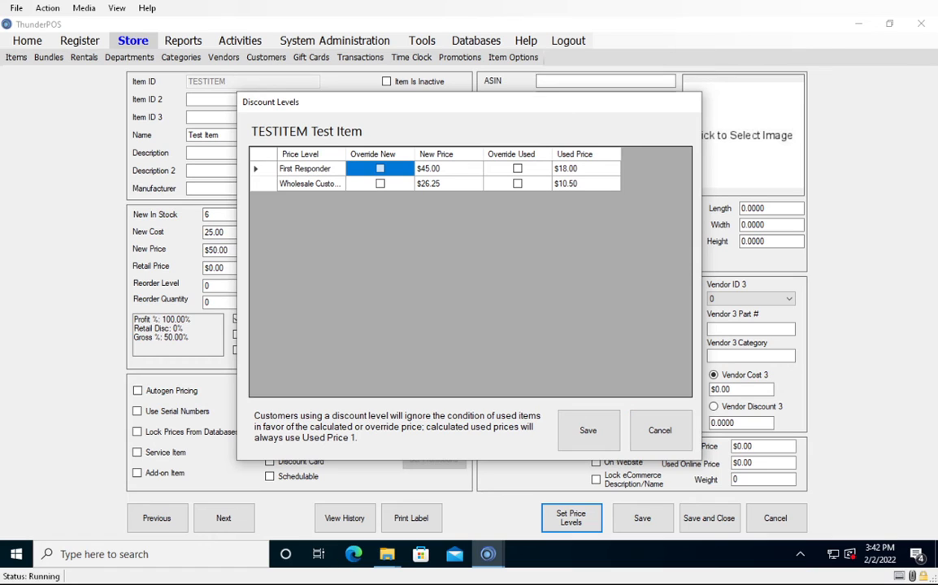
left_click(380, 184)
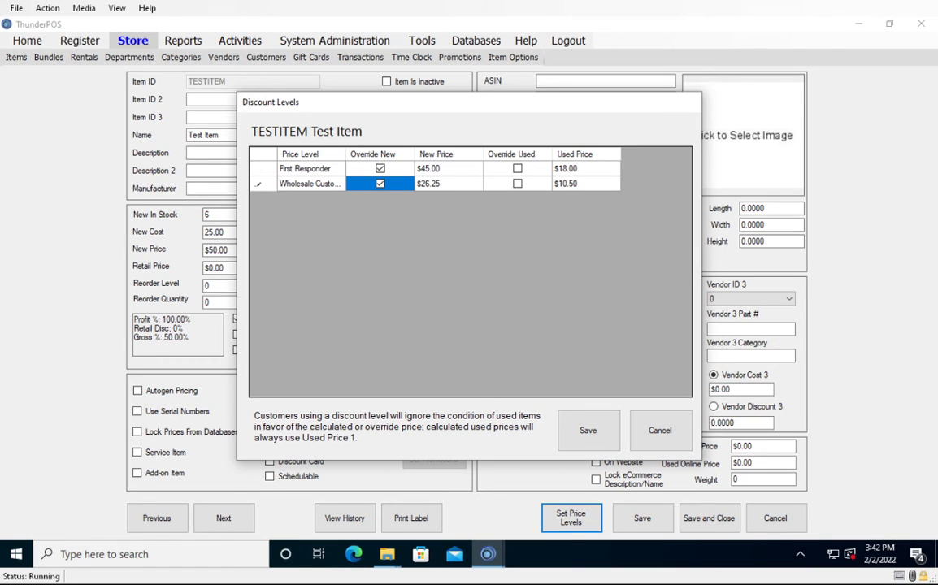
Set the override new price to $40.00 for First Responder and $20.00 for Wholesale Customers.
left_click(448, 168)
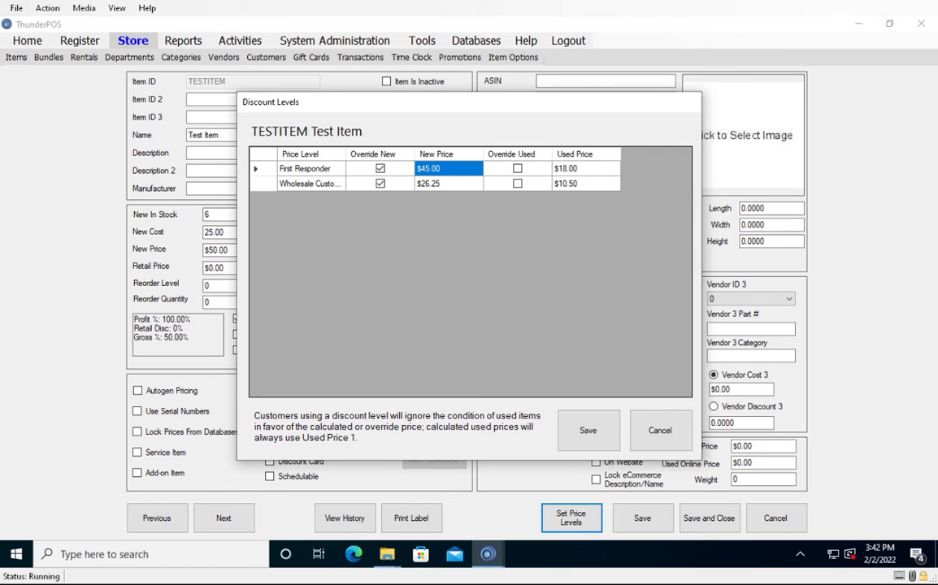
type("40")
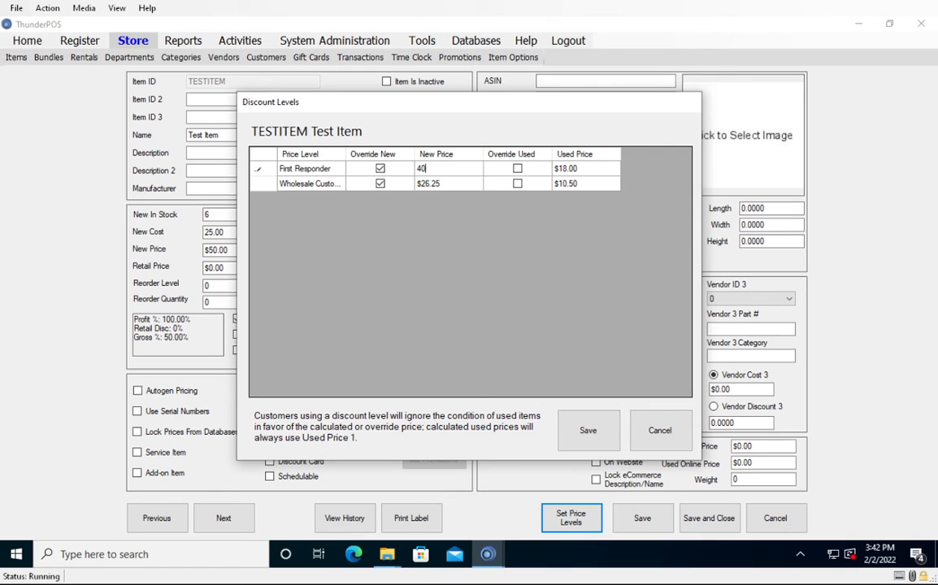
key("Return")
type("20")
left_click(448, 168)
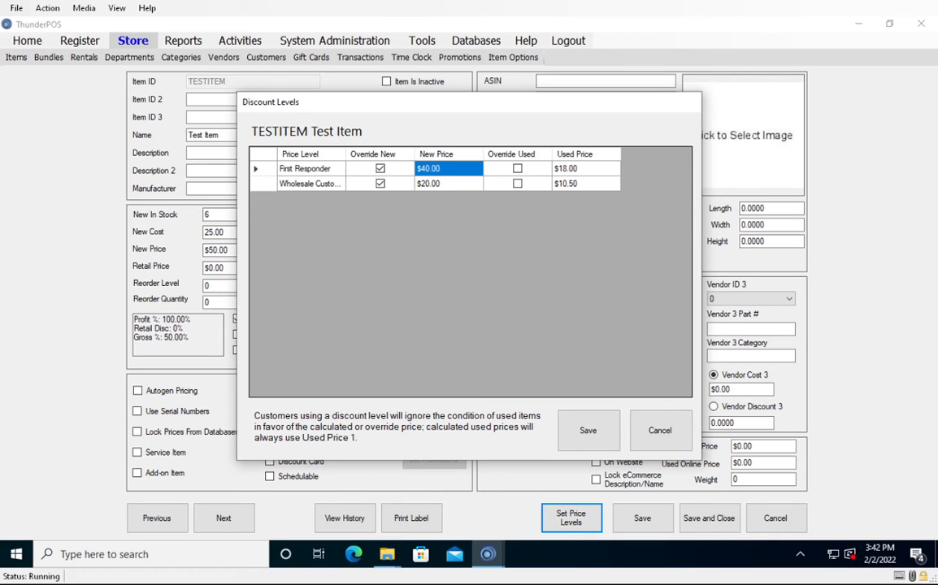
left_click(448, 183)
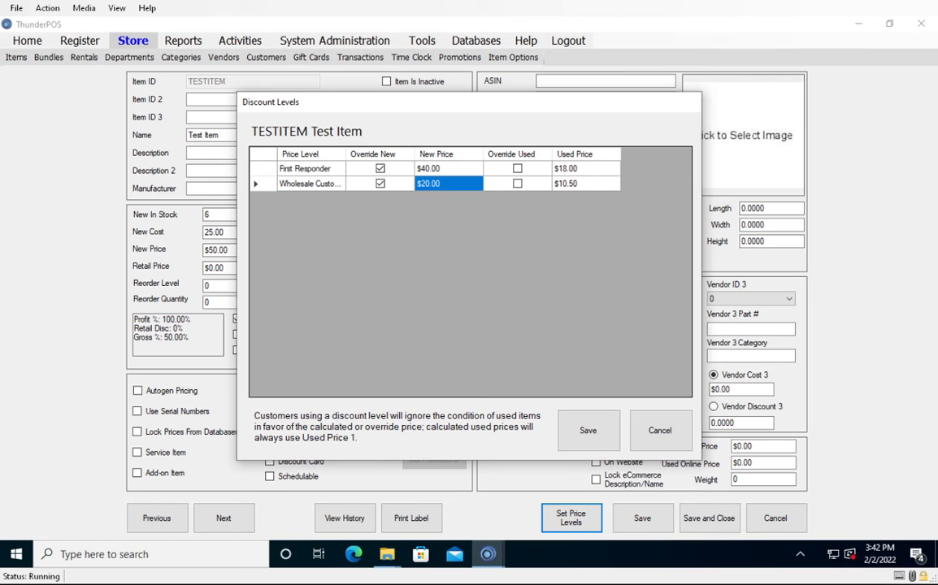
Save the price level overrides for TESTITEM, then save and close the item record.
left_click(588, 430)
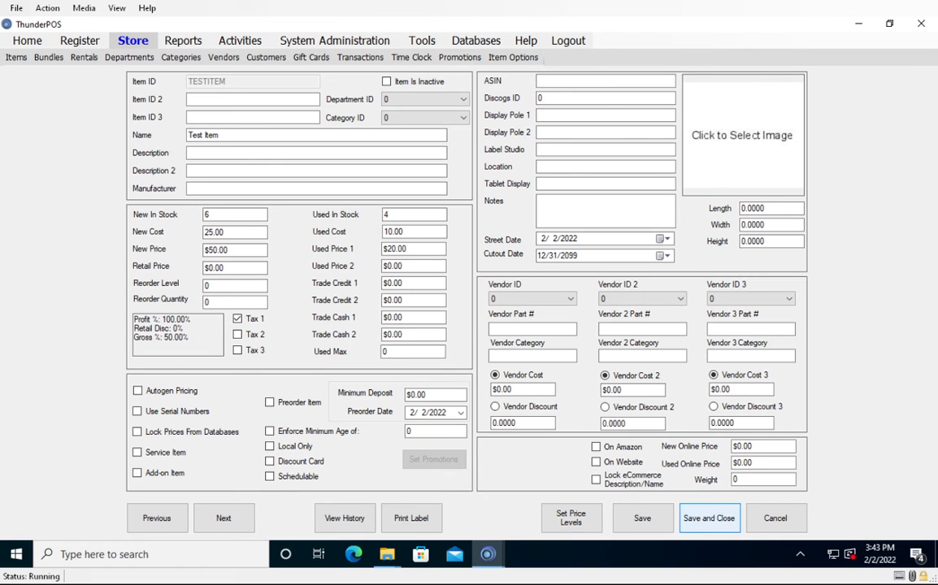
left_click(709, 518)
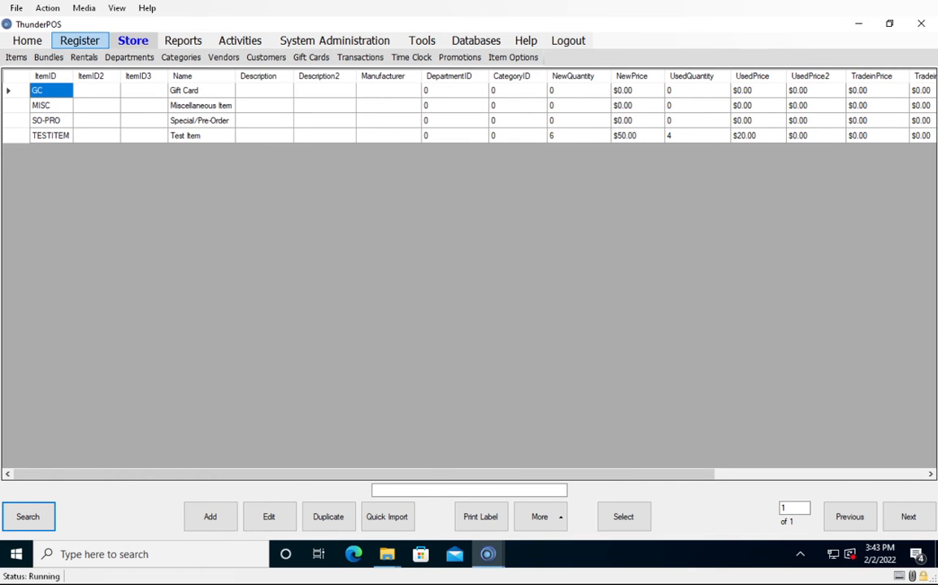
Start a register sale and add one TESTITEM as a new item, declining the used offer.
left_click(79, 40)
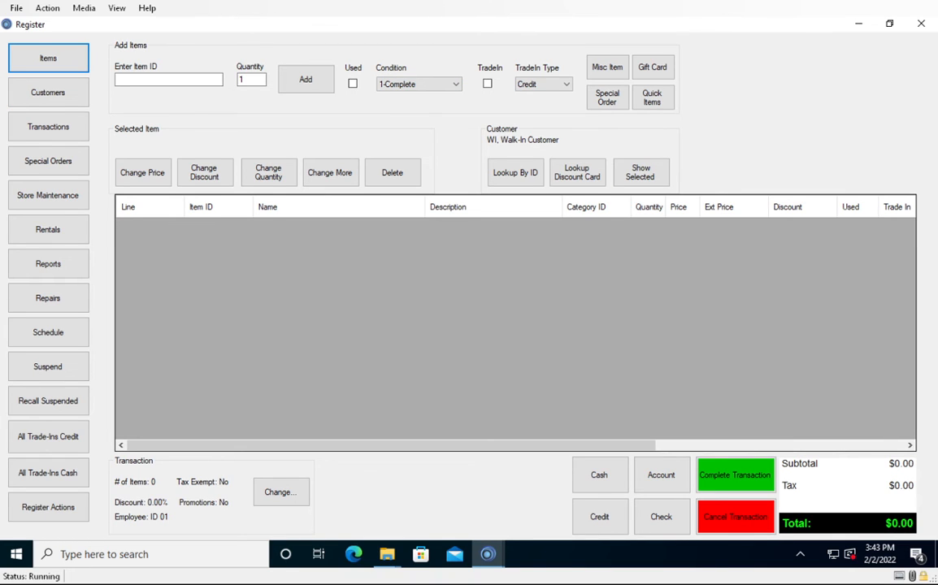
left_click(169, 80)
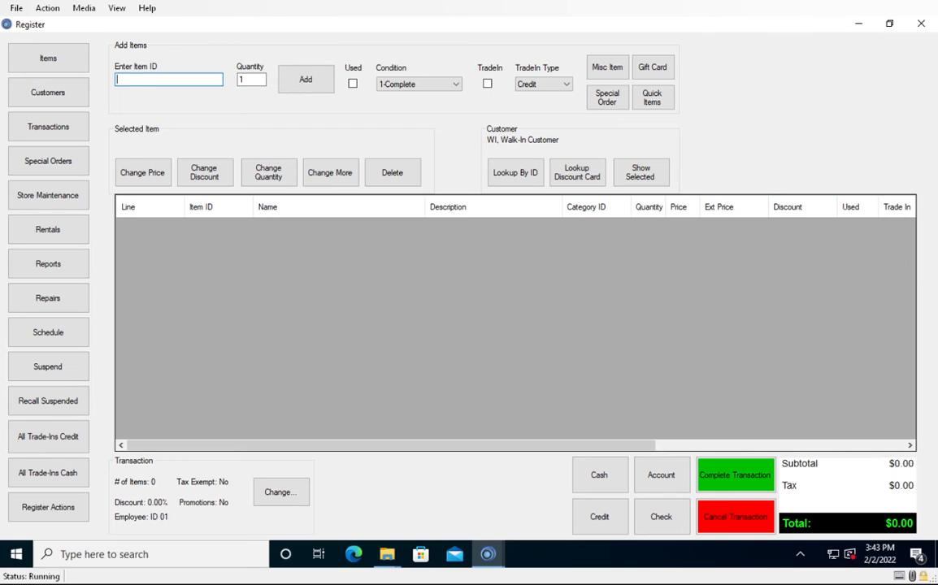
type("TESTITEM")
key("Return")
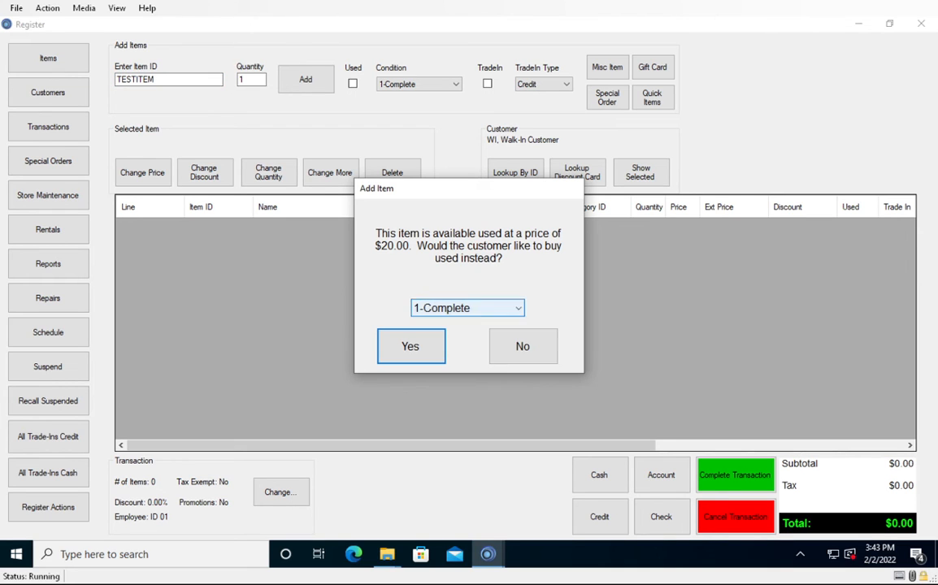
left_click(522, 347)
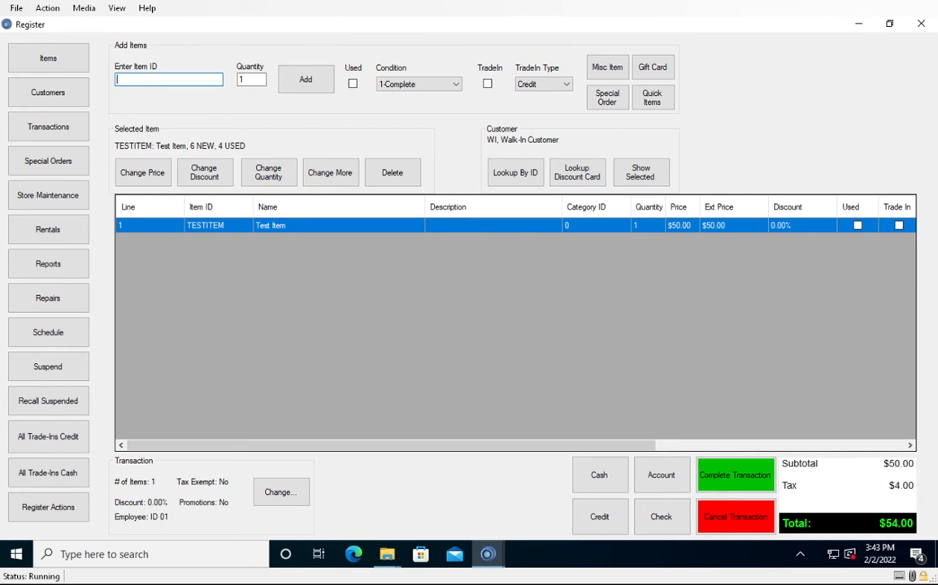
Assign the First Responder customer to the sale by looking up their customer ID.
left_click(516, 172)
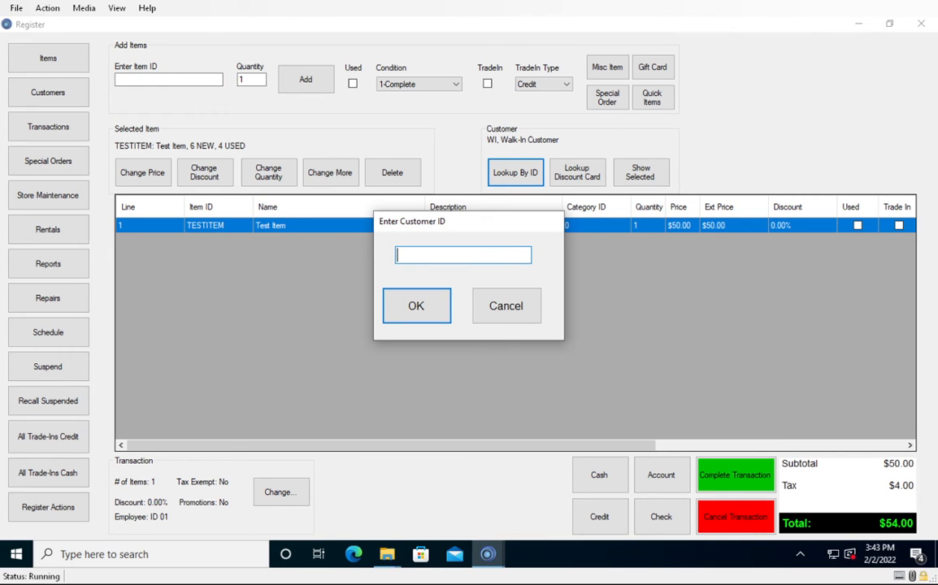
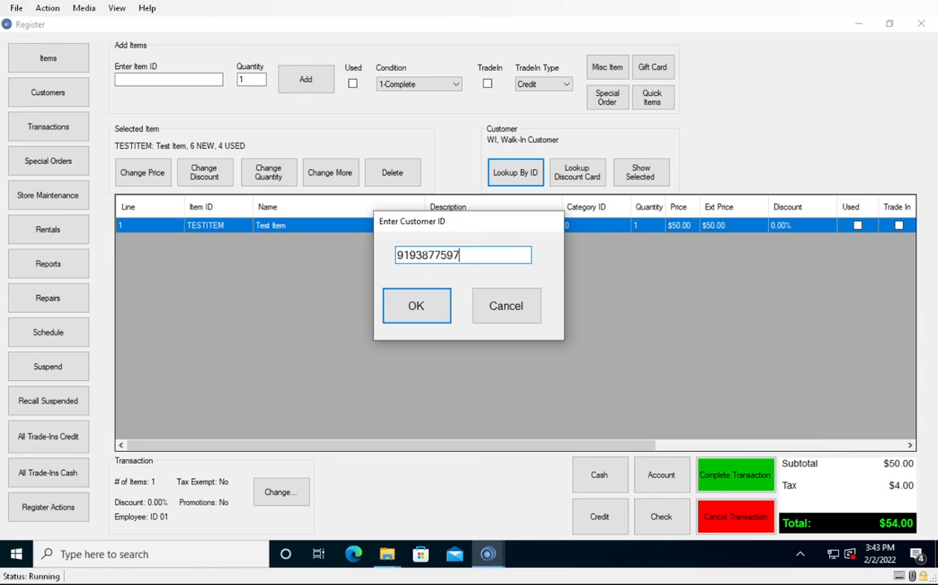
key("Return")
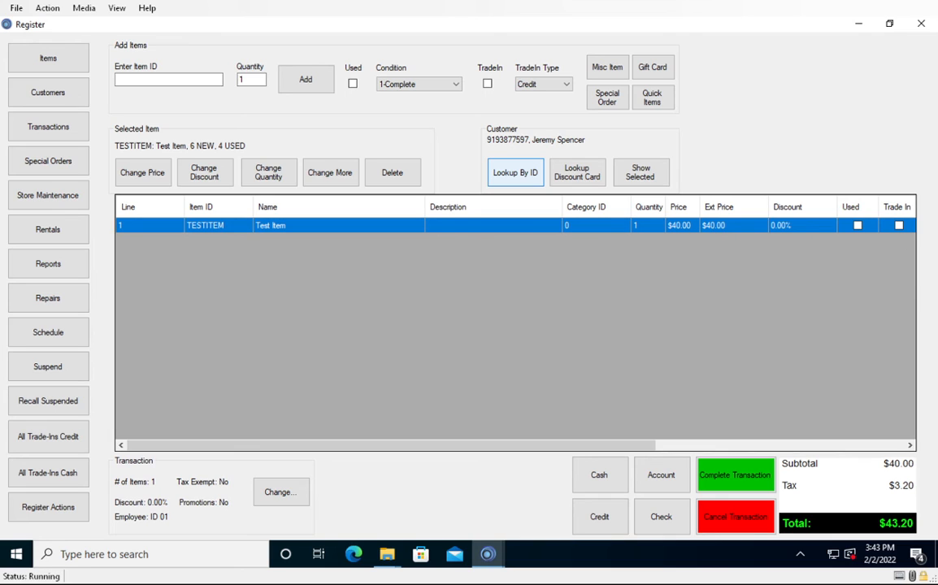
Switch the sale to the wholesale customer by looking up the customer ID WHOLESALE.
key("Return")
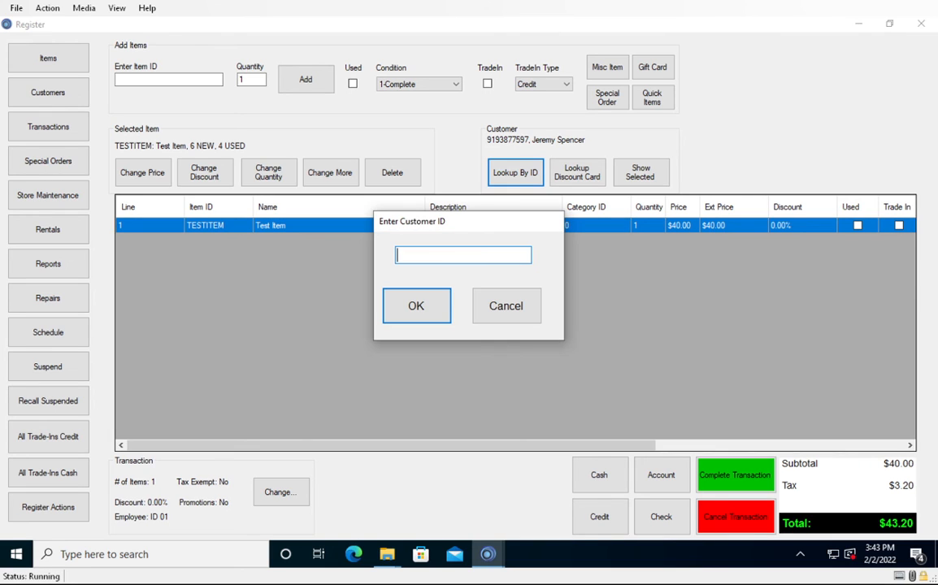
type("WHOE")
key("BackSpace")
type("LEC")
key("BackSpace")
type("SALE")
key("Return")
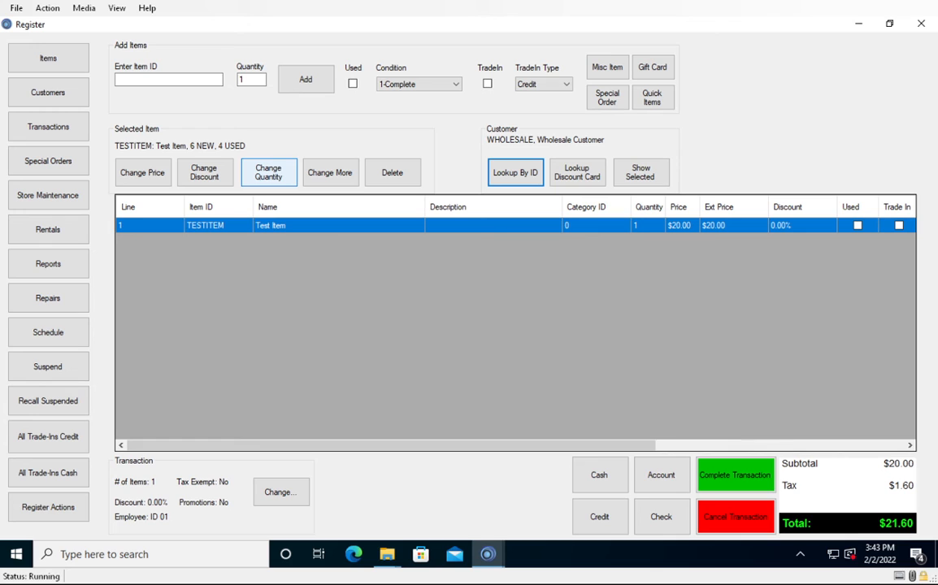
Mark the TESTITEM line in the wholesale customer's sale as used in 1-Complete condition.
left_click(329, 172)
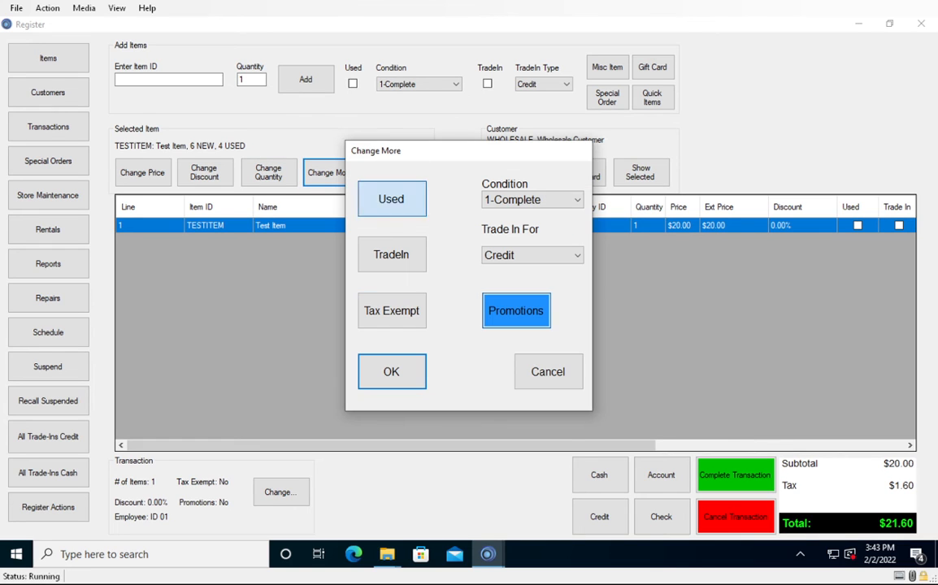
key("Return")
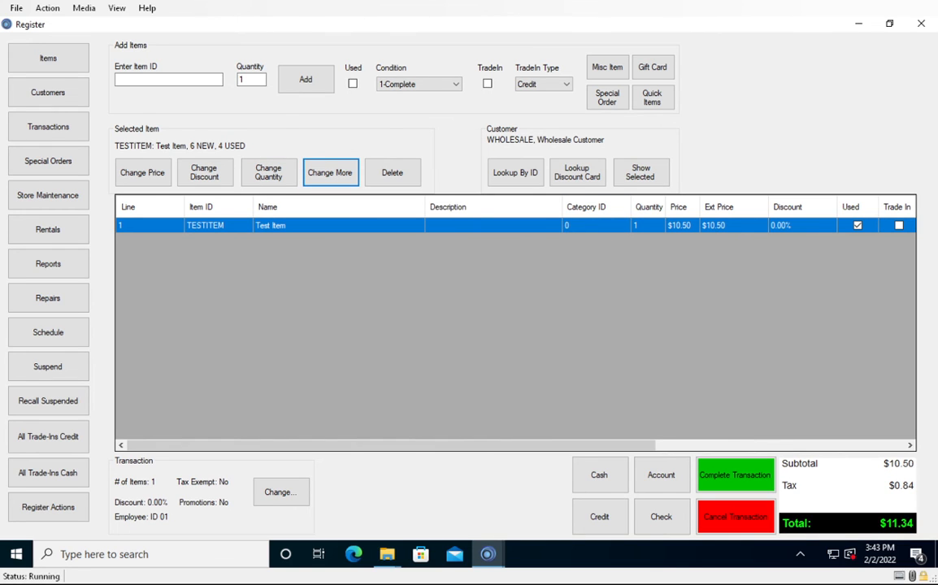